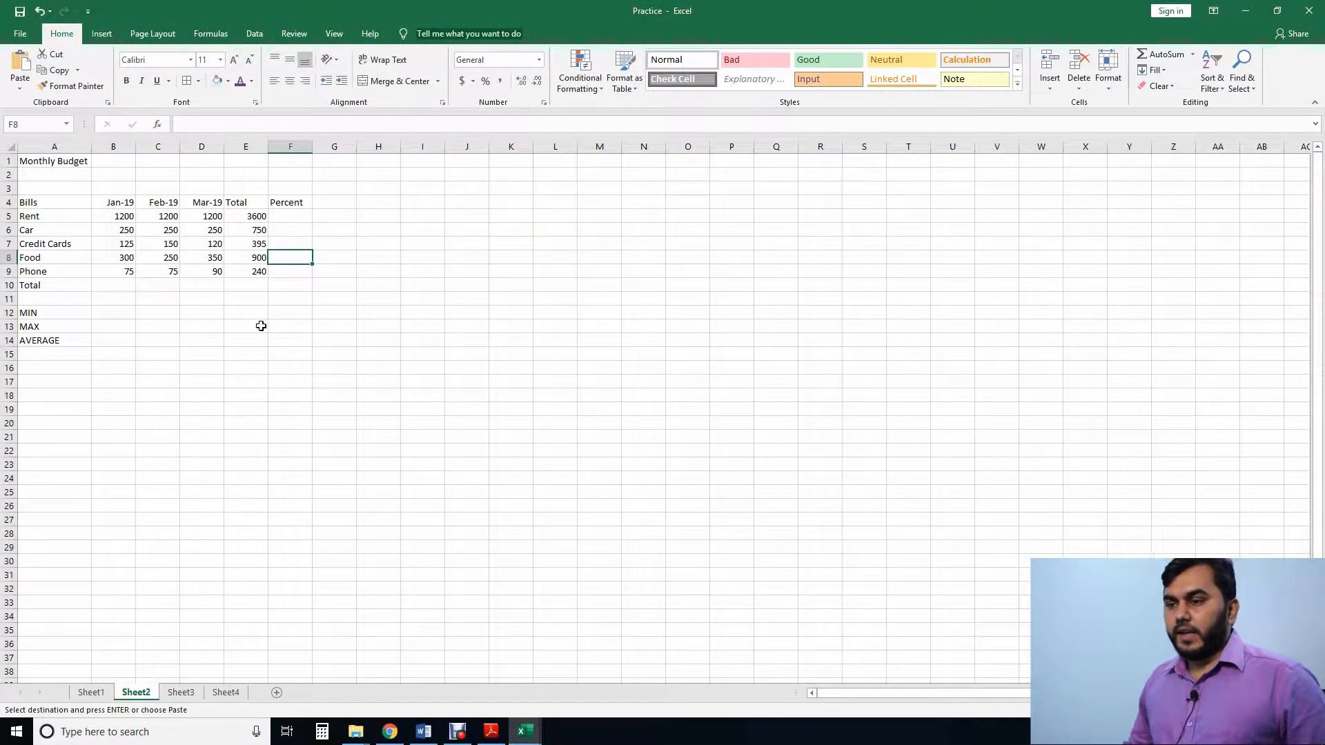
- Clear the existing bill totals from cells E5 through E9 in the Total column
click(139, 299)
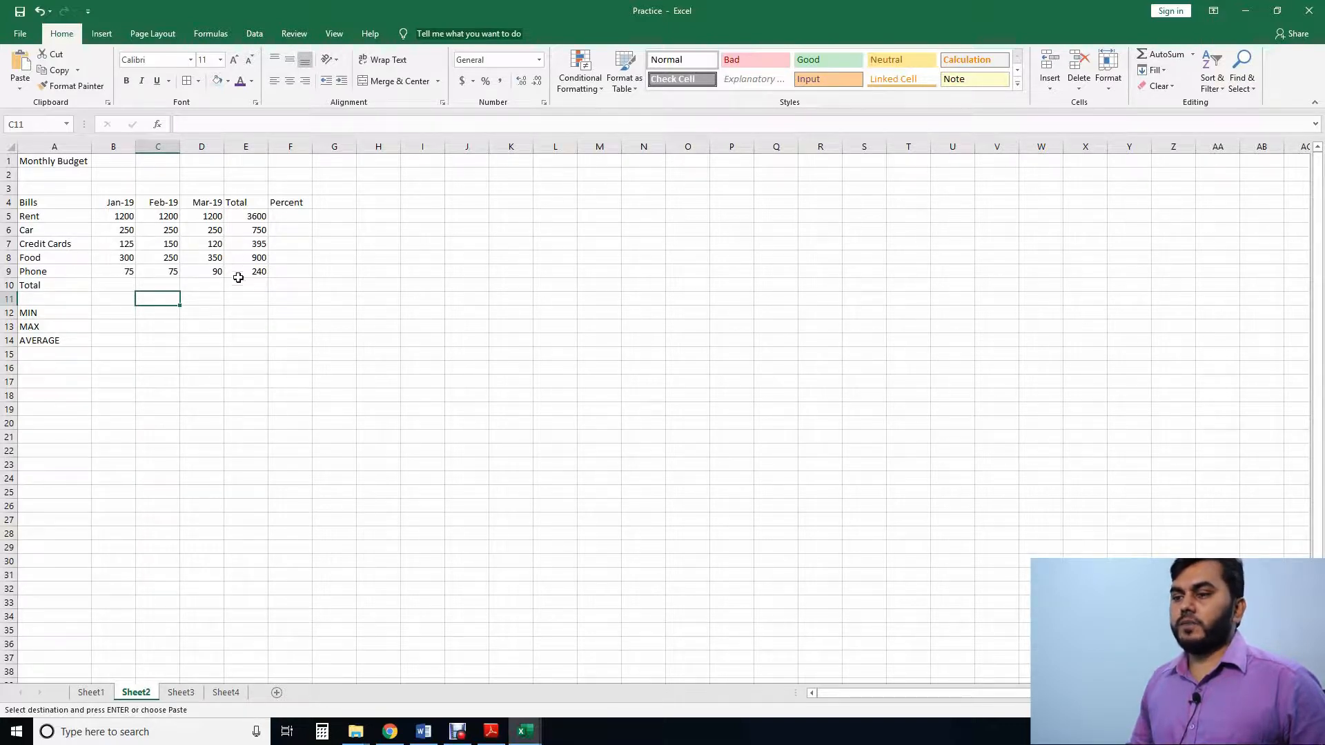
click(203, 248)
click(247, 218)
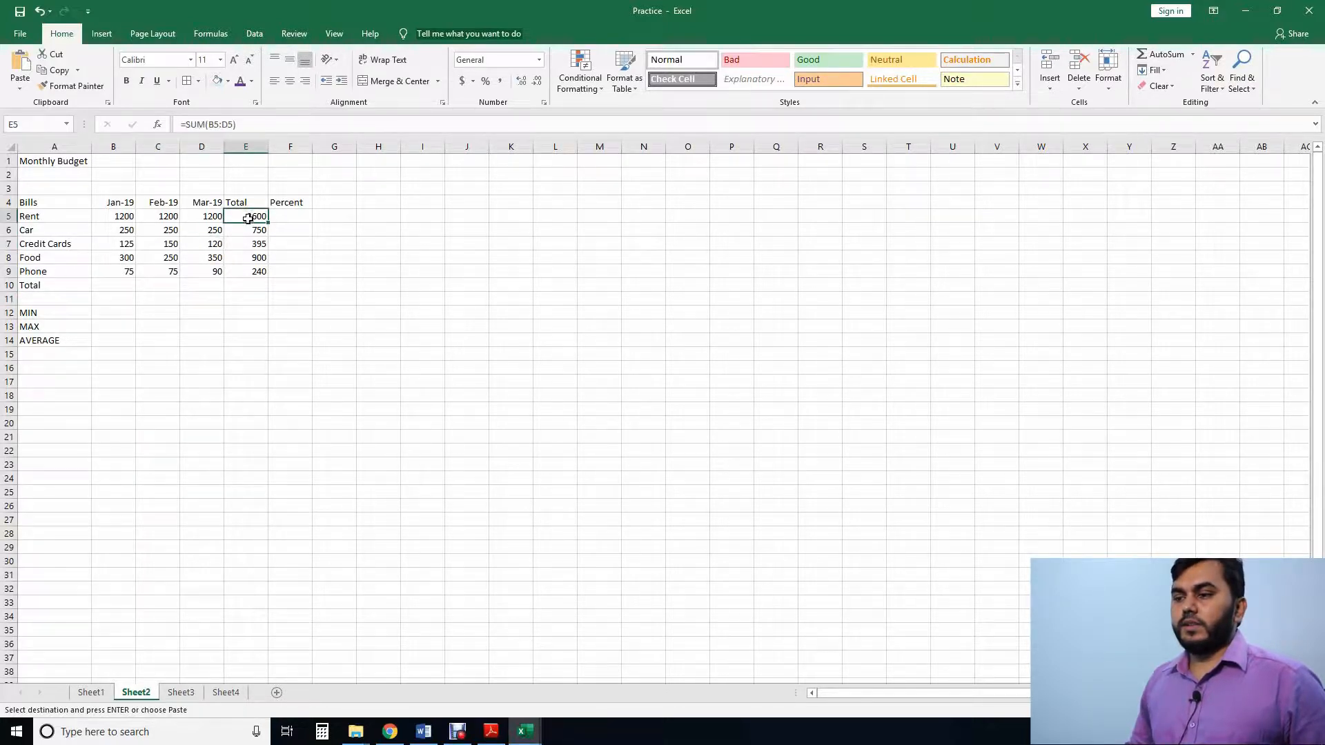
drag(248, 218, 261, 273)
key(ctrl+v)
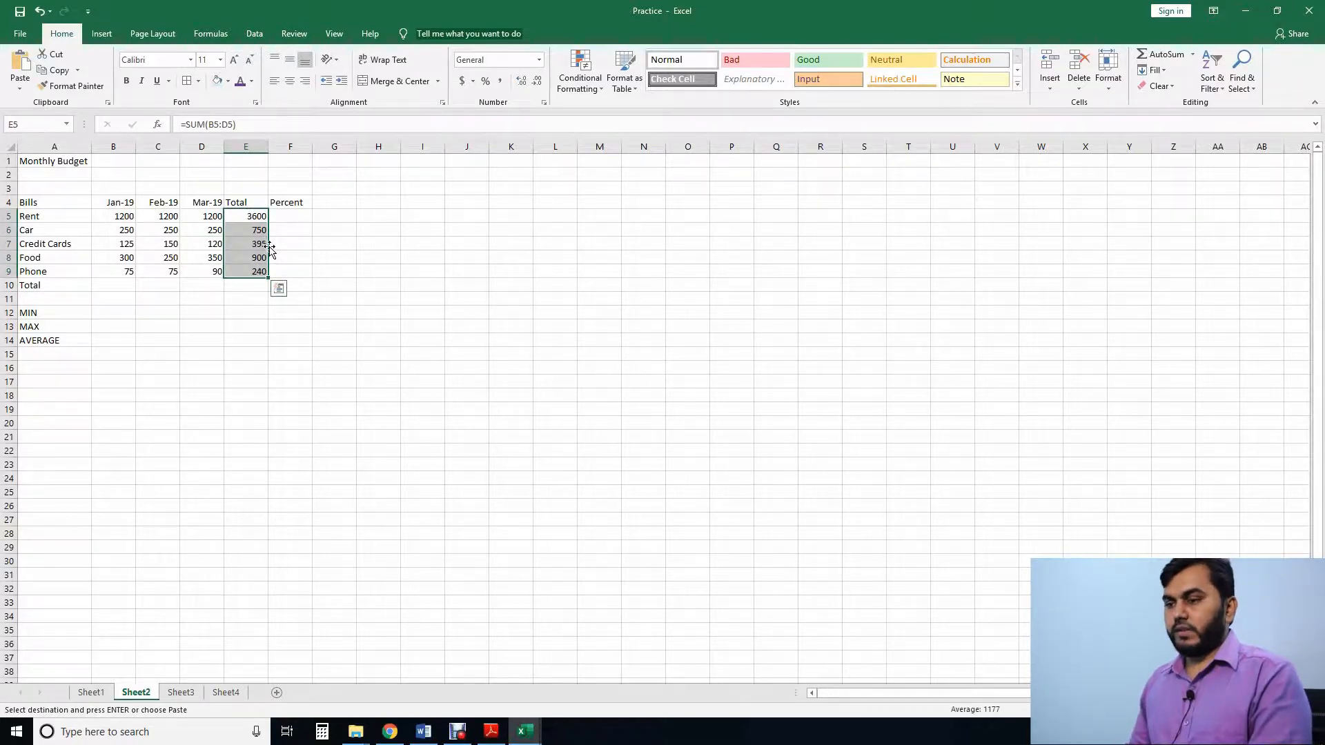
key(Delete)
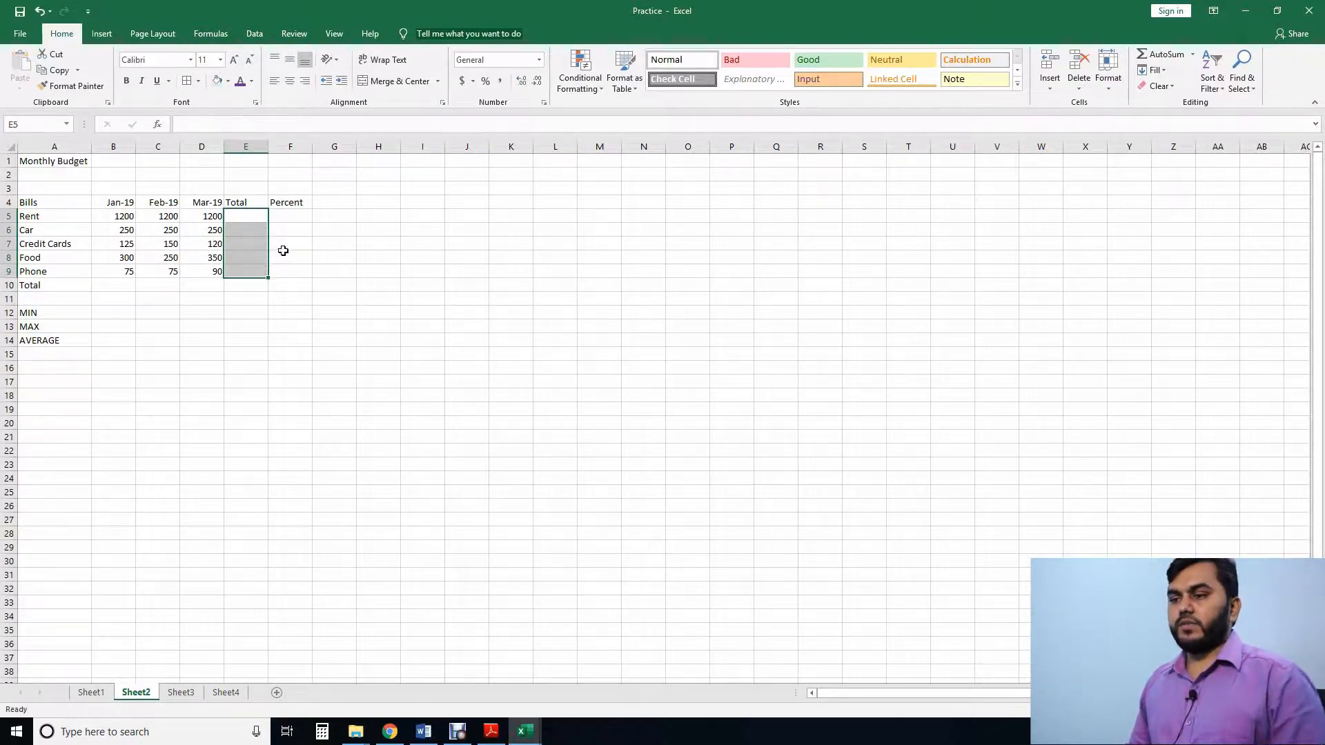
- Total the Jan-19 bills in cell B10 with the formula =SUM(B5:B9)
click(251, 216)
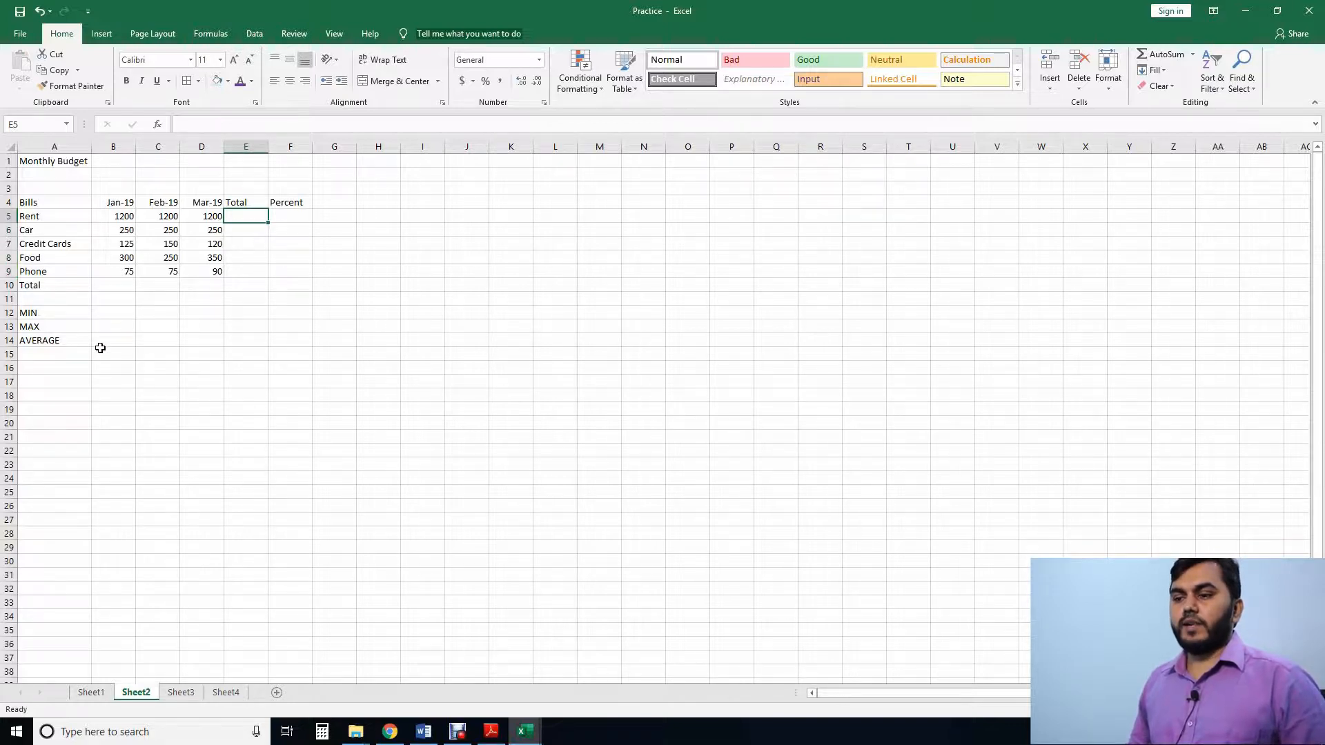
click(105, 285)
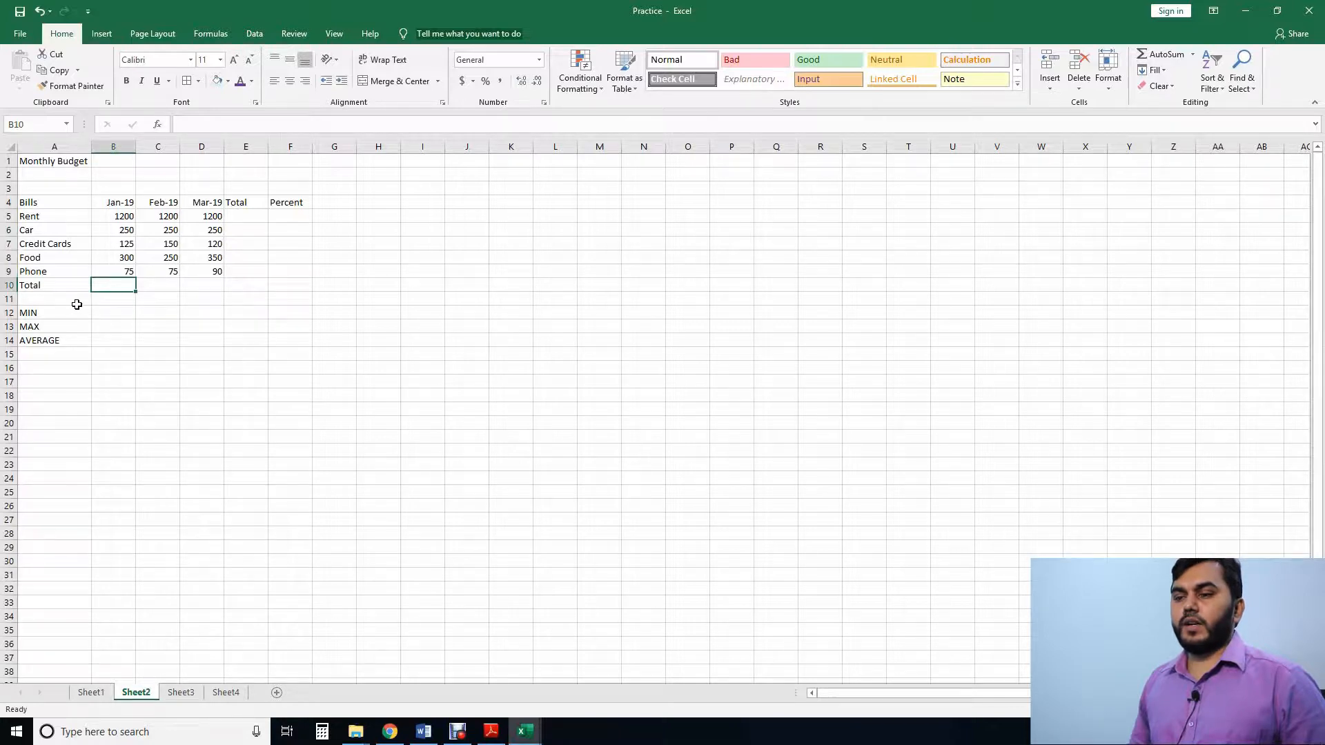
click(247, 217)
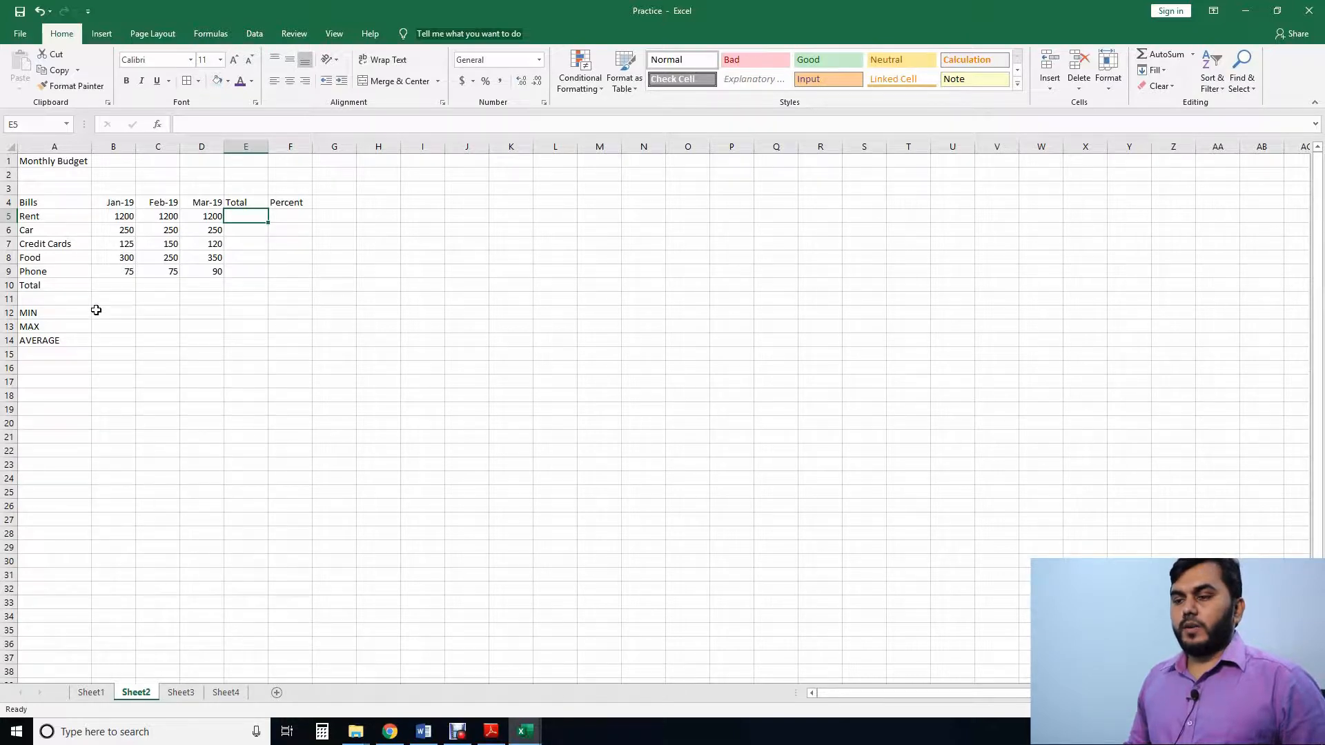
click(118, 286)
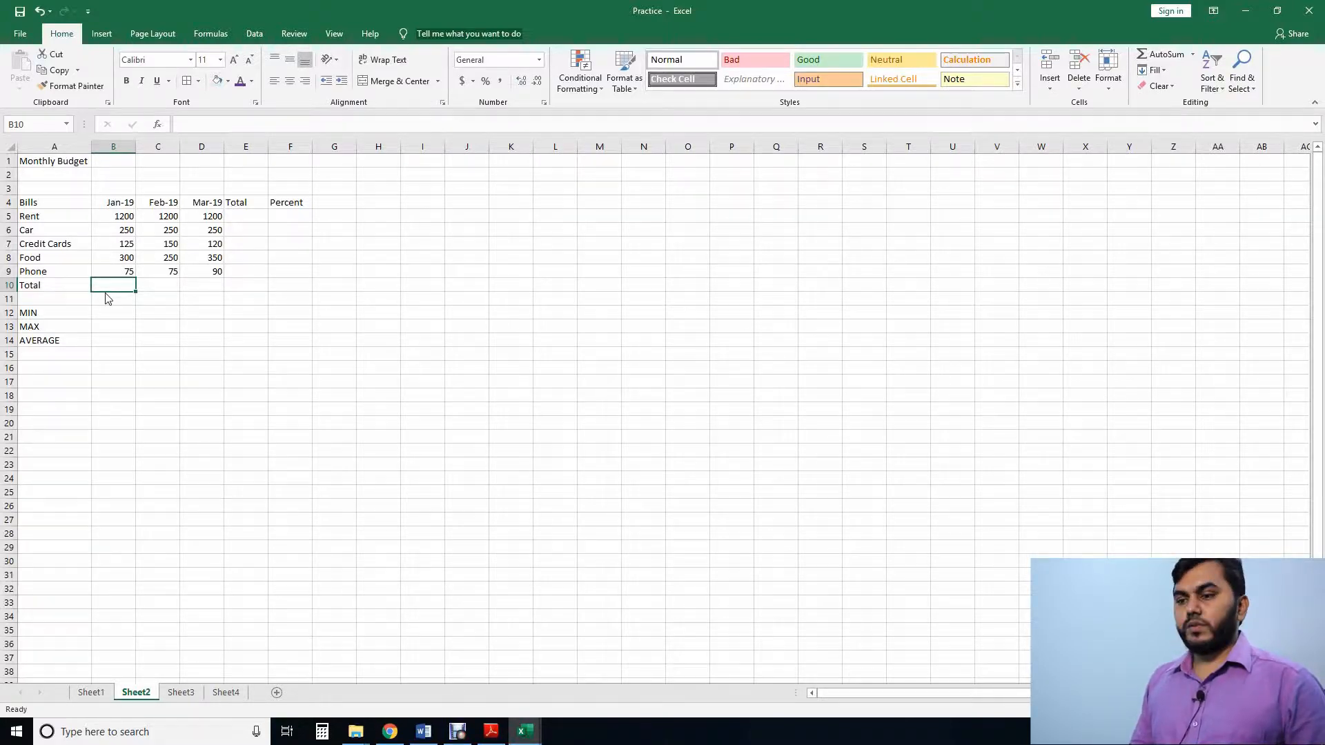
text(=)
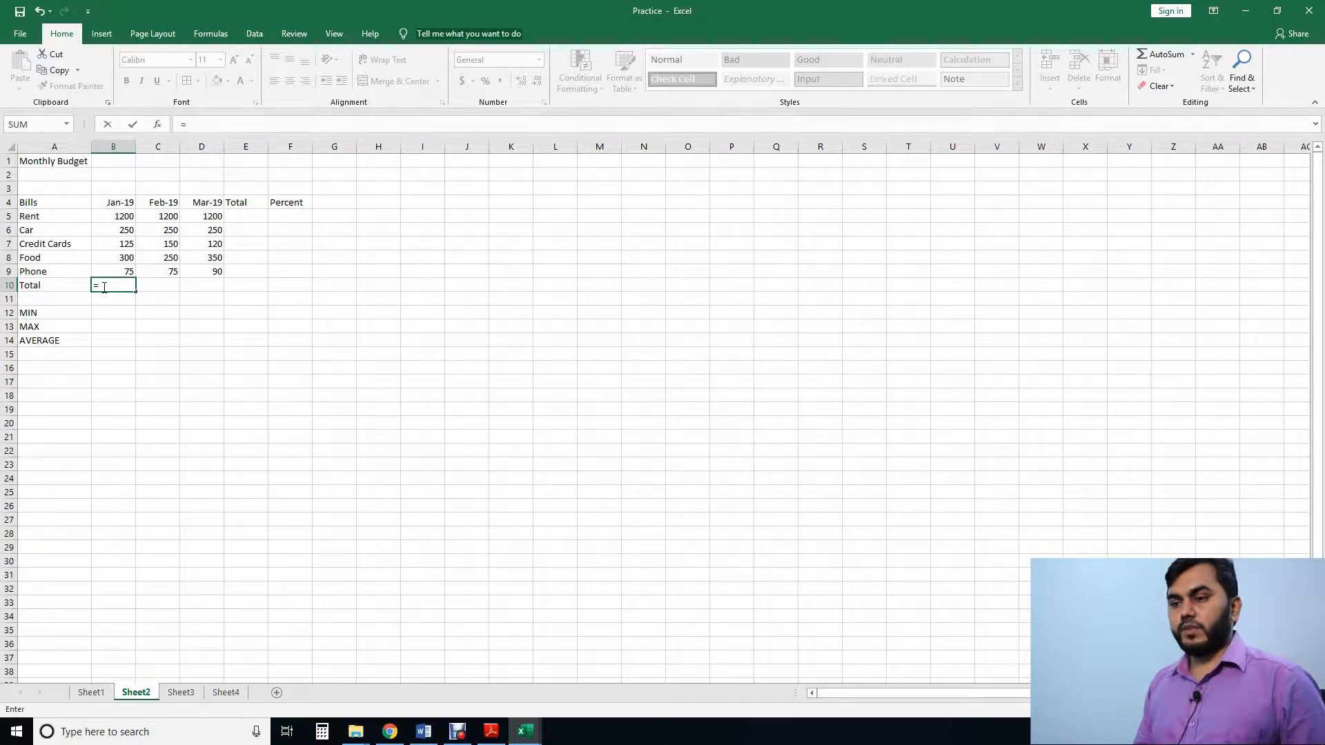
text(sum)
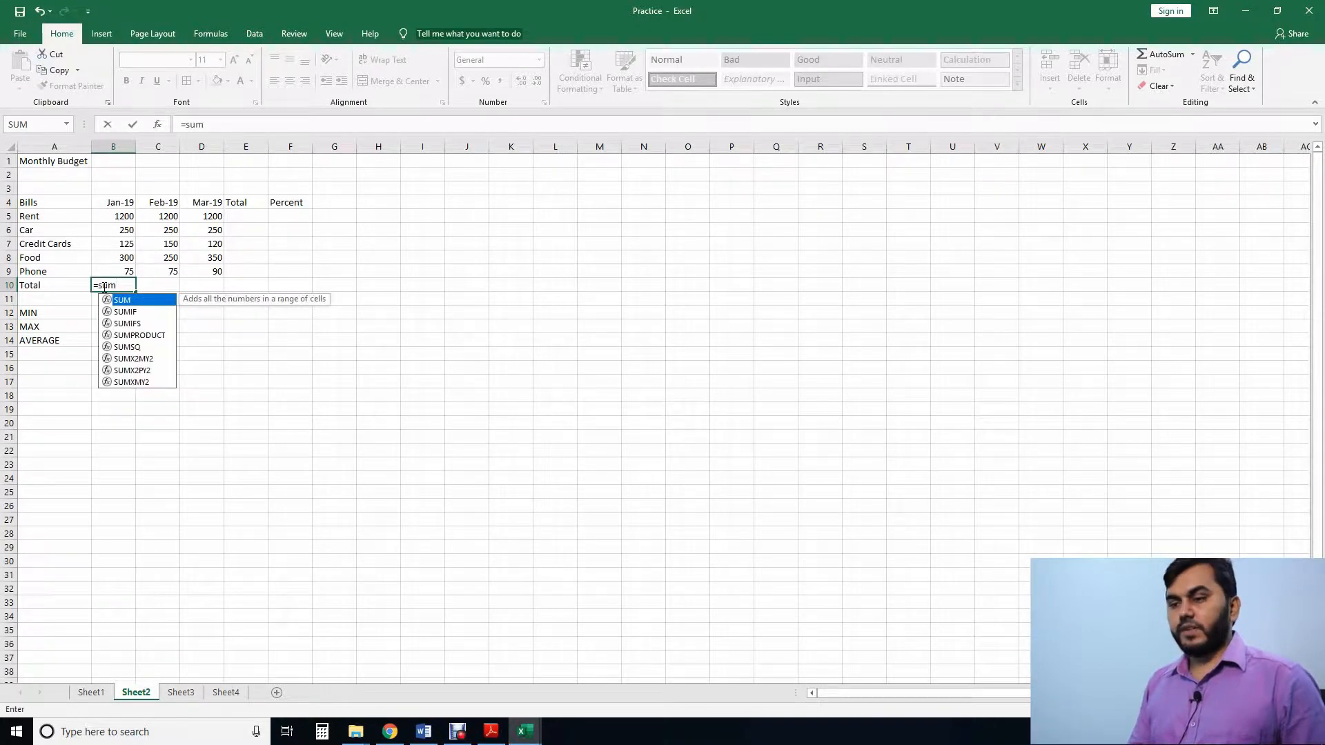
text(()
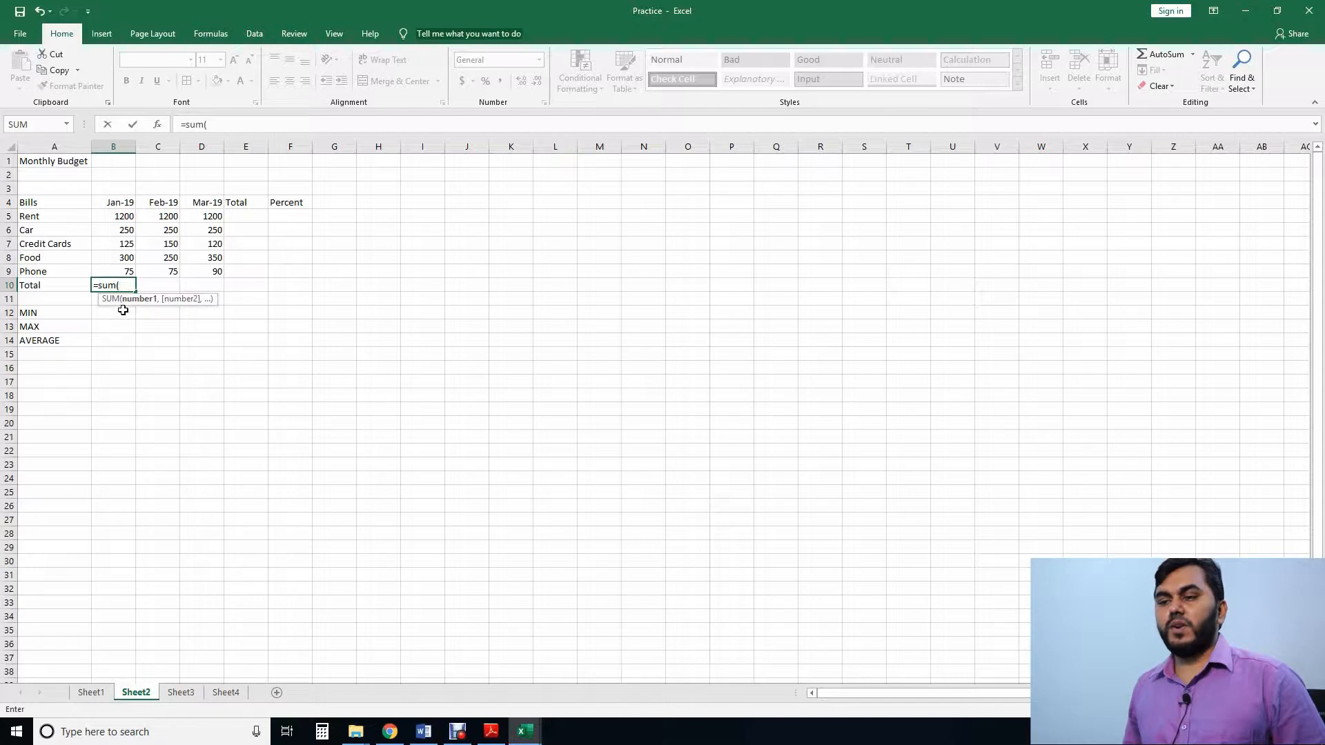
click(124, 286)
drag(130, 219, 128, 272)
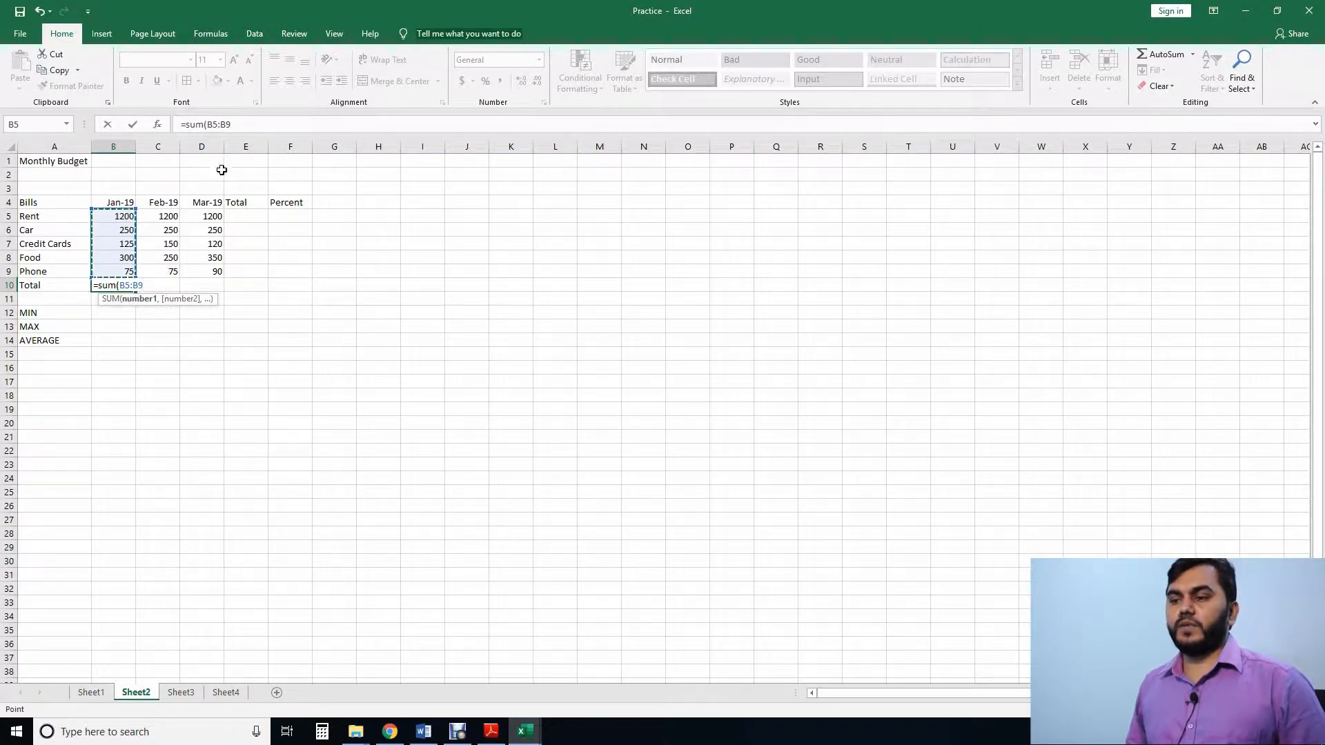
text())
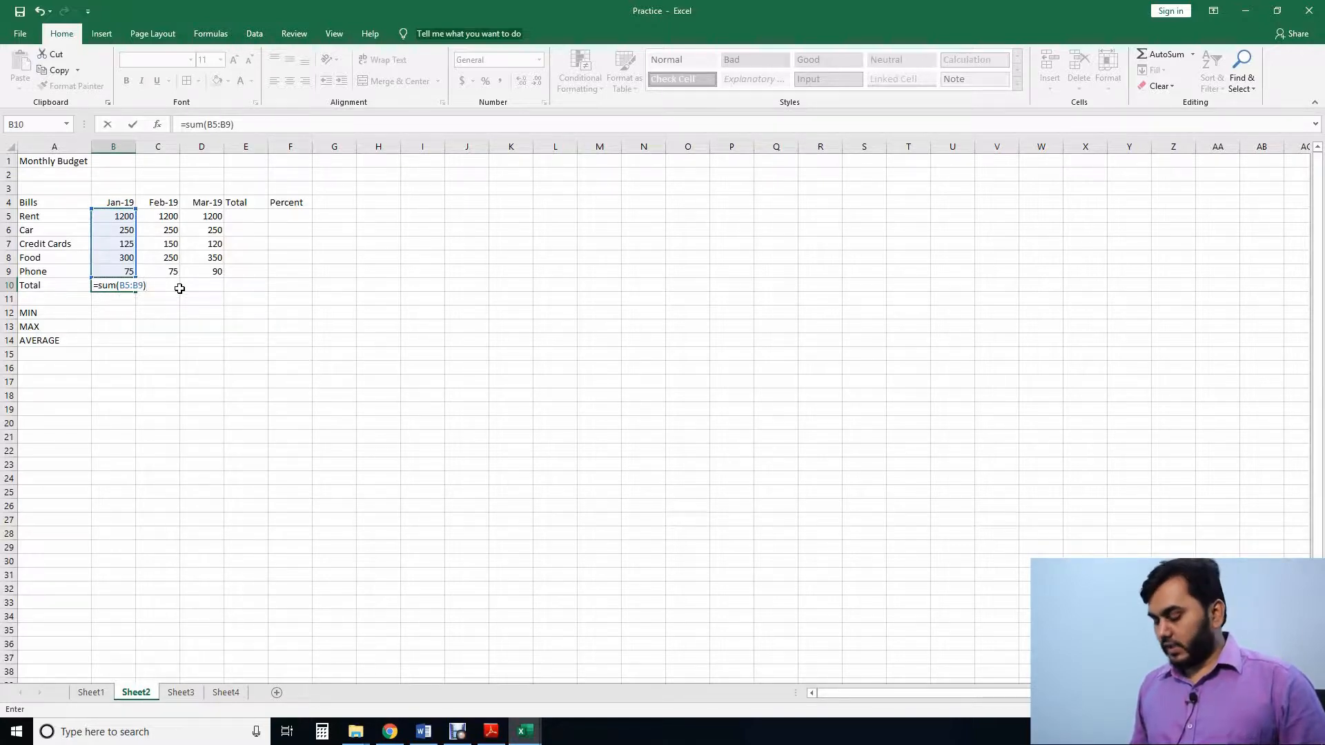
key(Return)
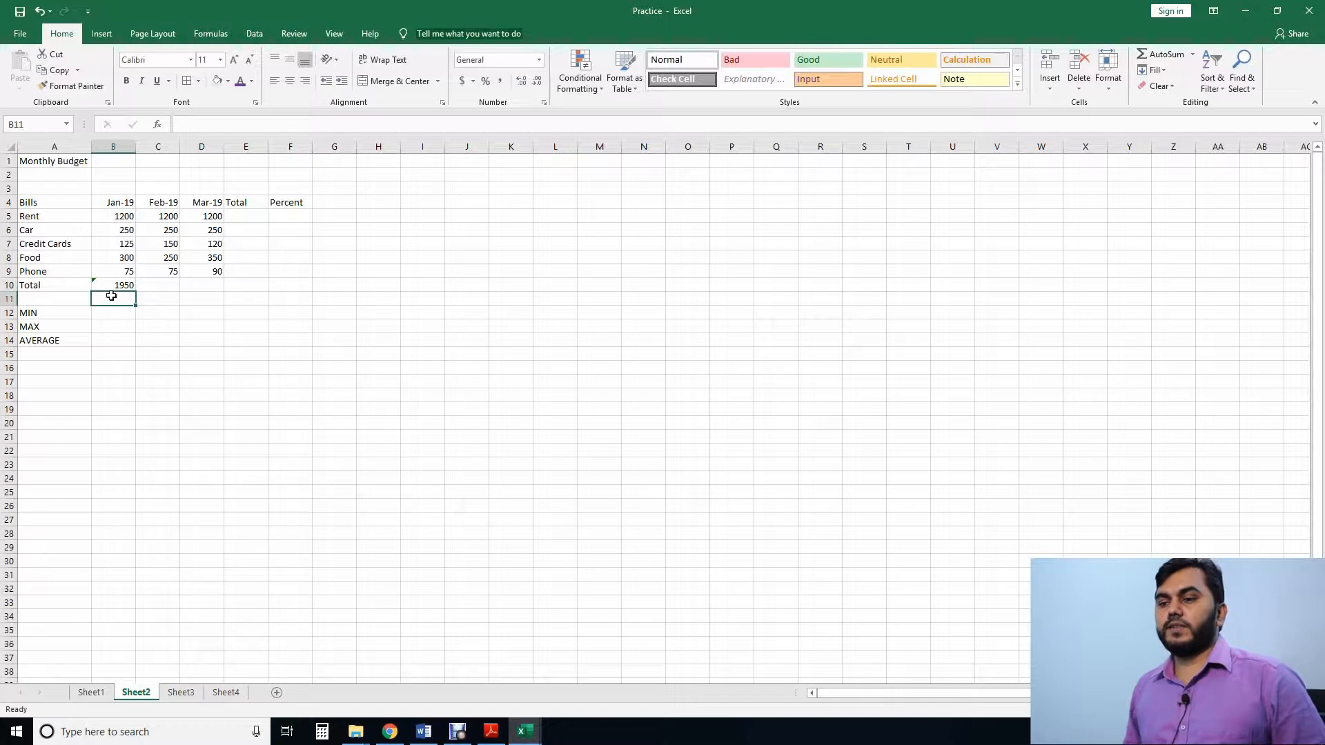
- Fill the Jan-19 total formula from B10 across the Feb-19 and Mar-19 columns through D10
key(Up)
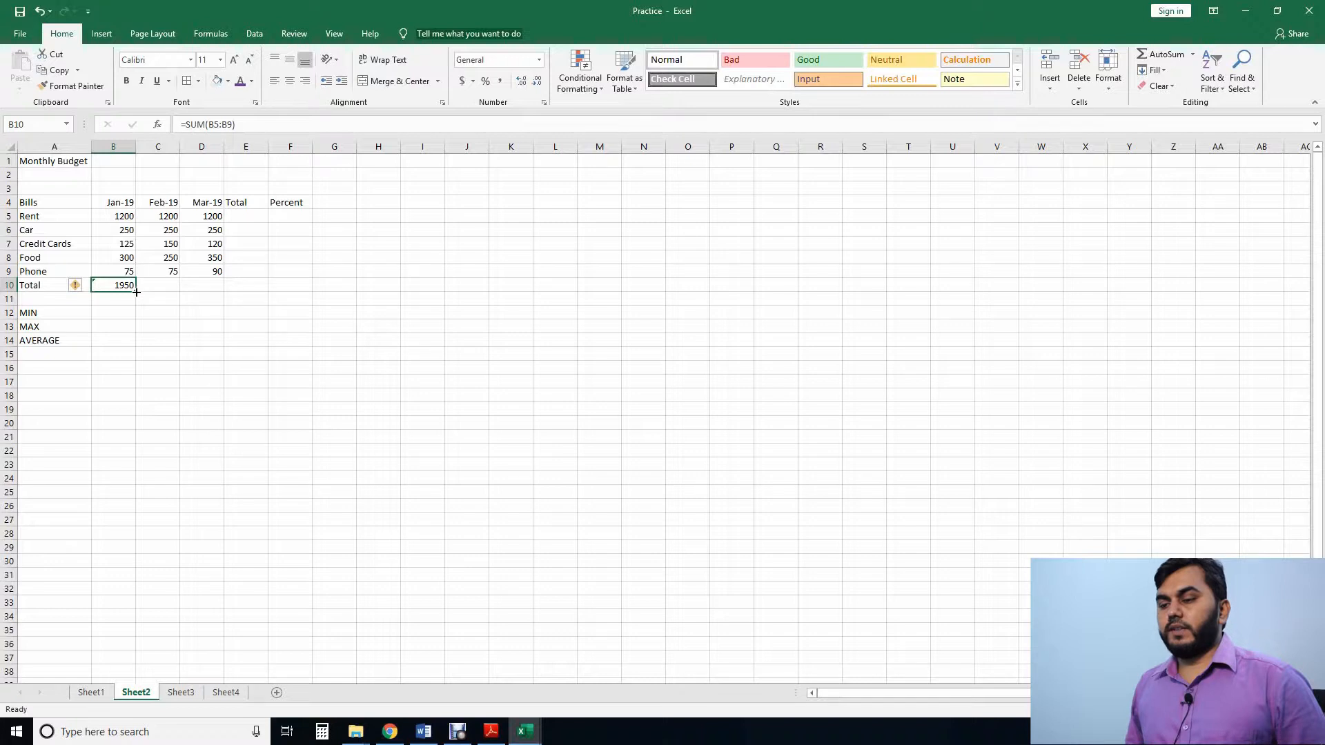
drag(136, 292, 136, 292)
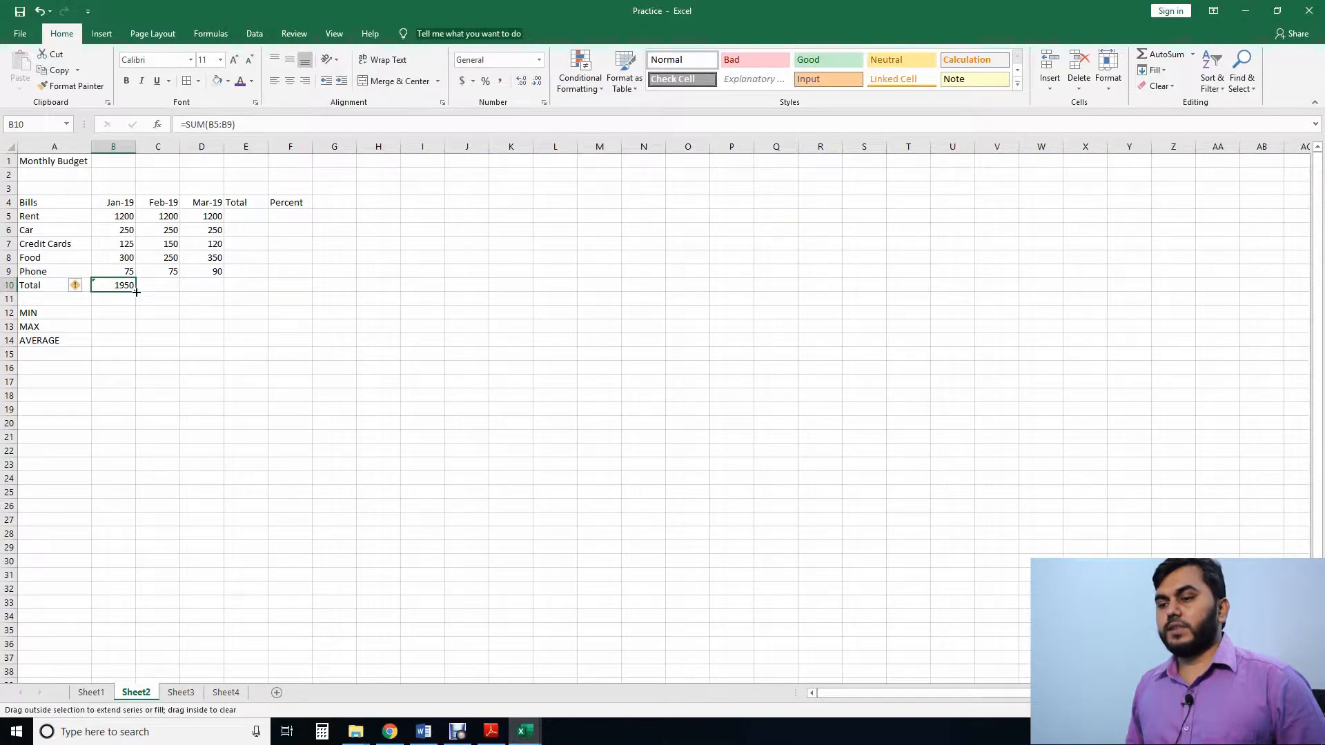
drag(136, 295, 231, 289)
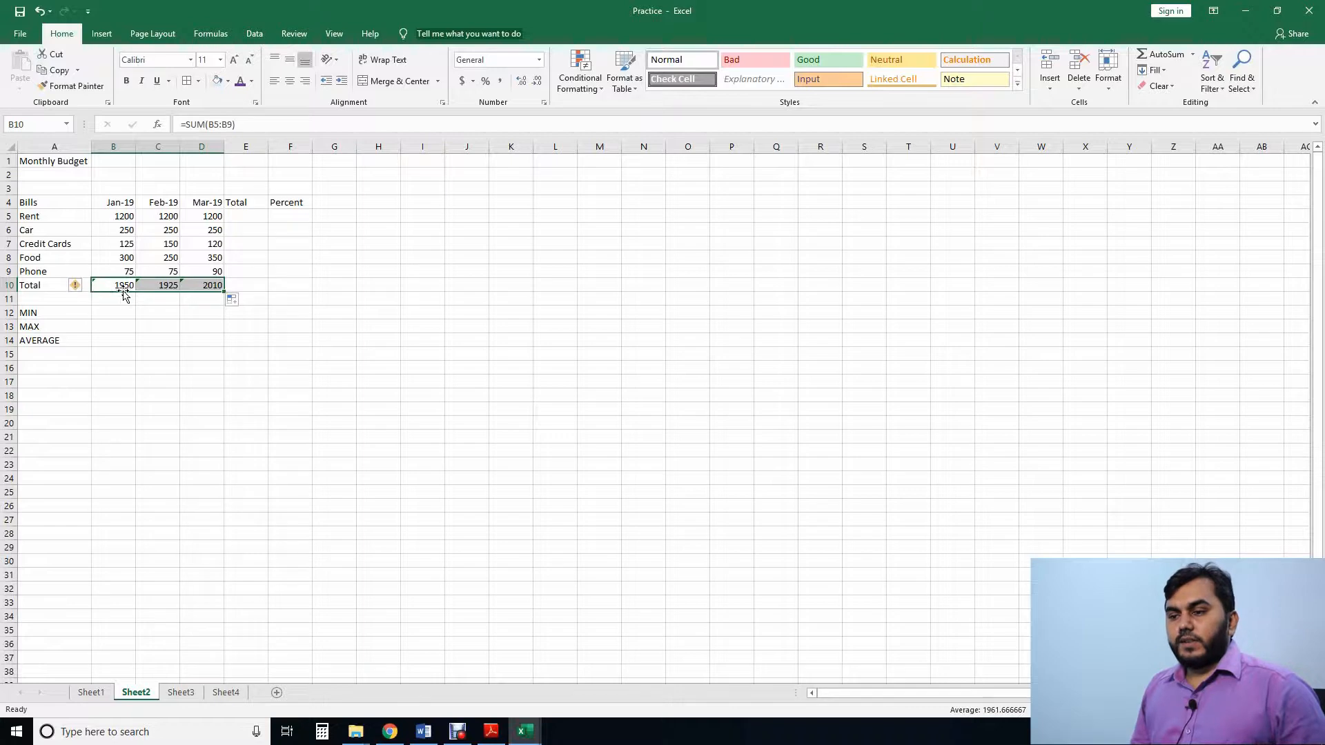
click(252, 216)
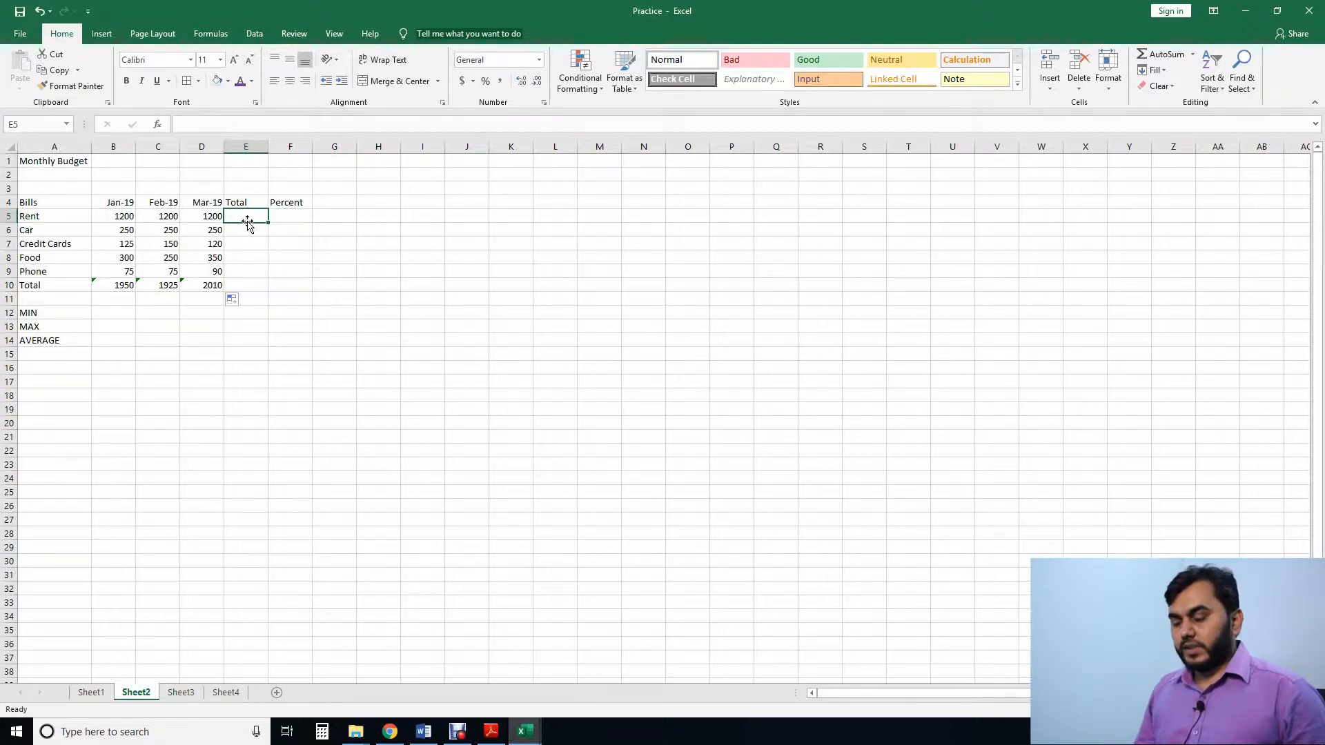
text(=)
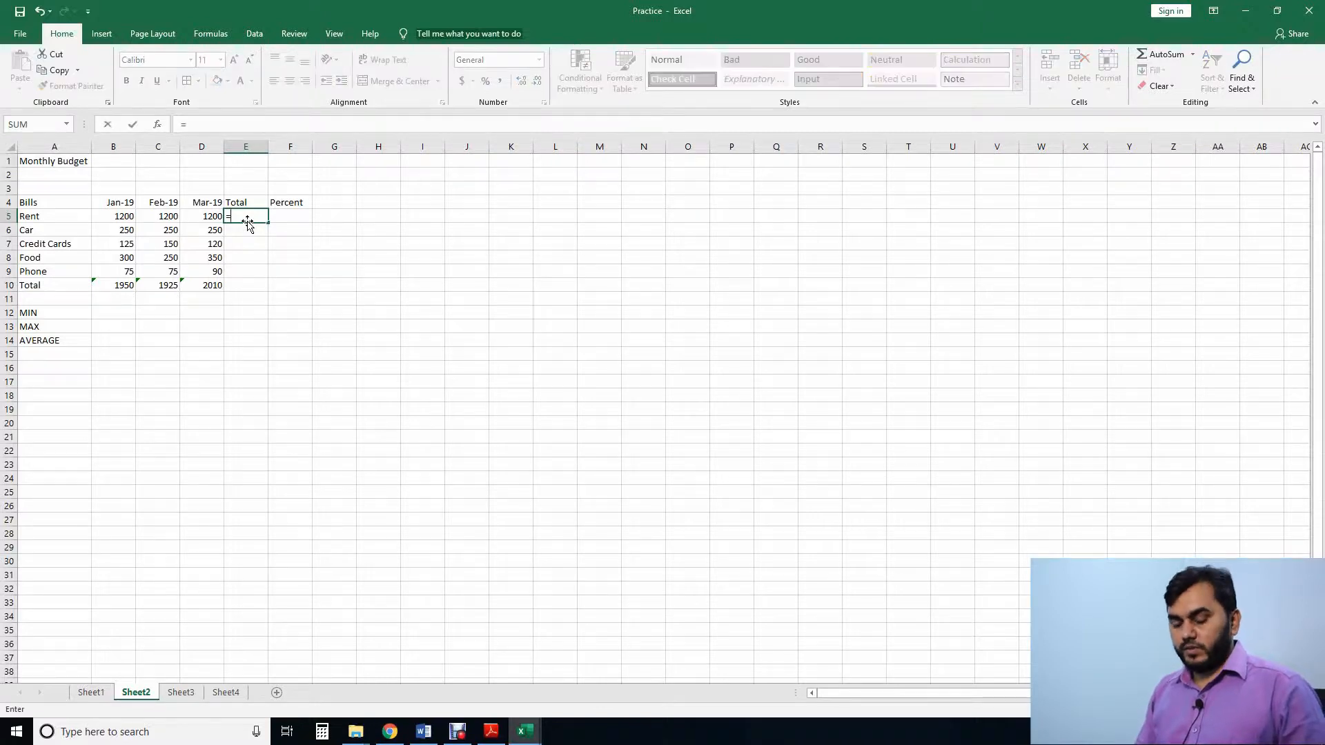
text(sum)
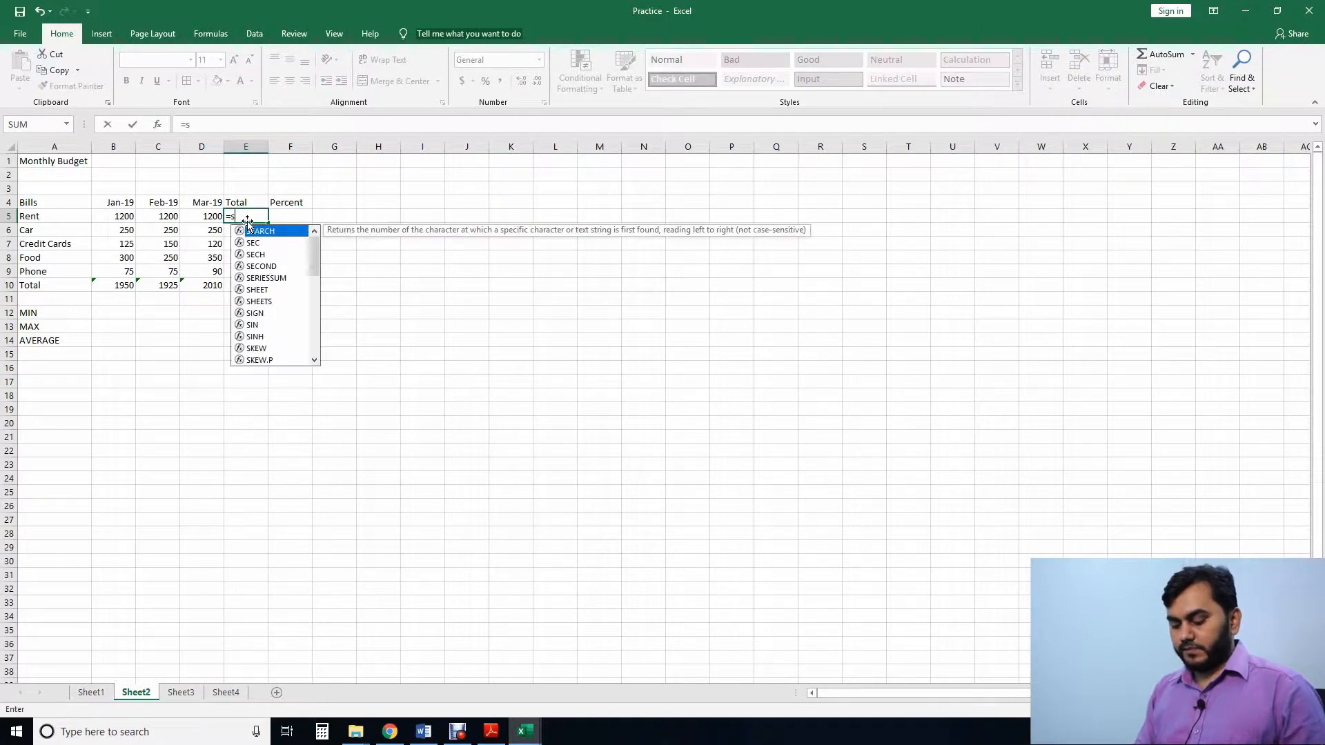
key(BackSpace)
key(BackSpace)
key(BackSpace)
key(BackSpace)
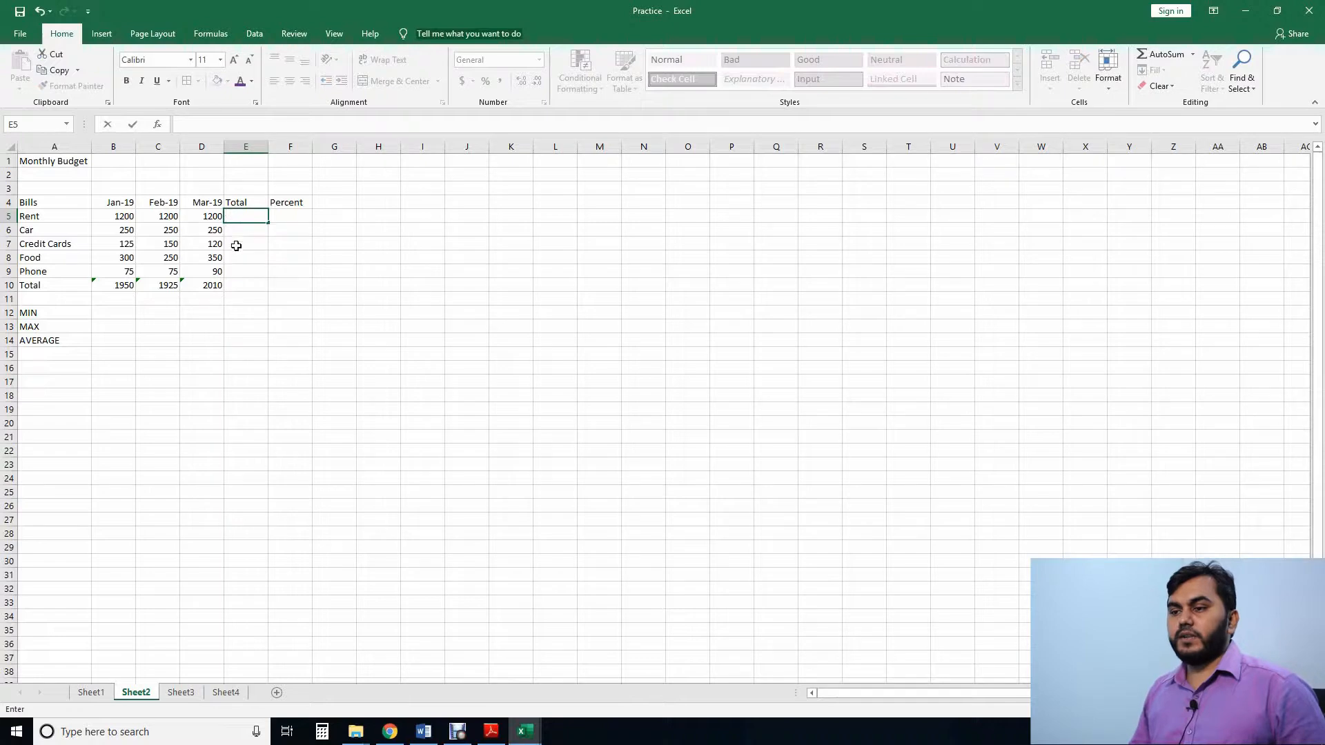
- Use AutoSum on the Rent amounts in B5:D5 to place their total in E5
click(202, 258)
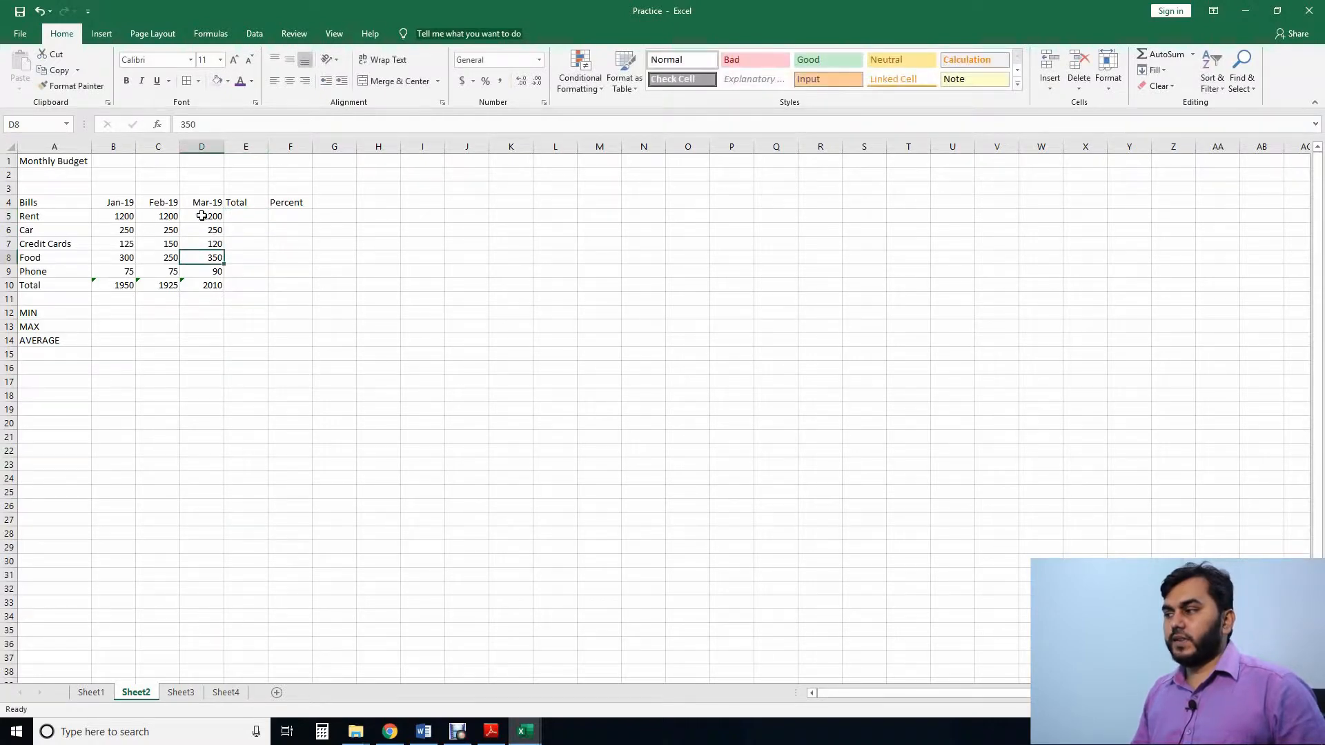
drag(118, 221, 210, 218)
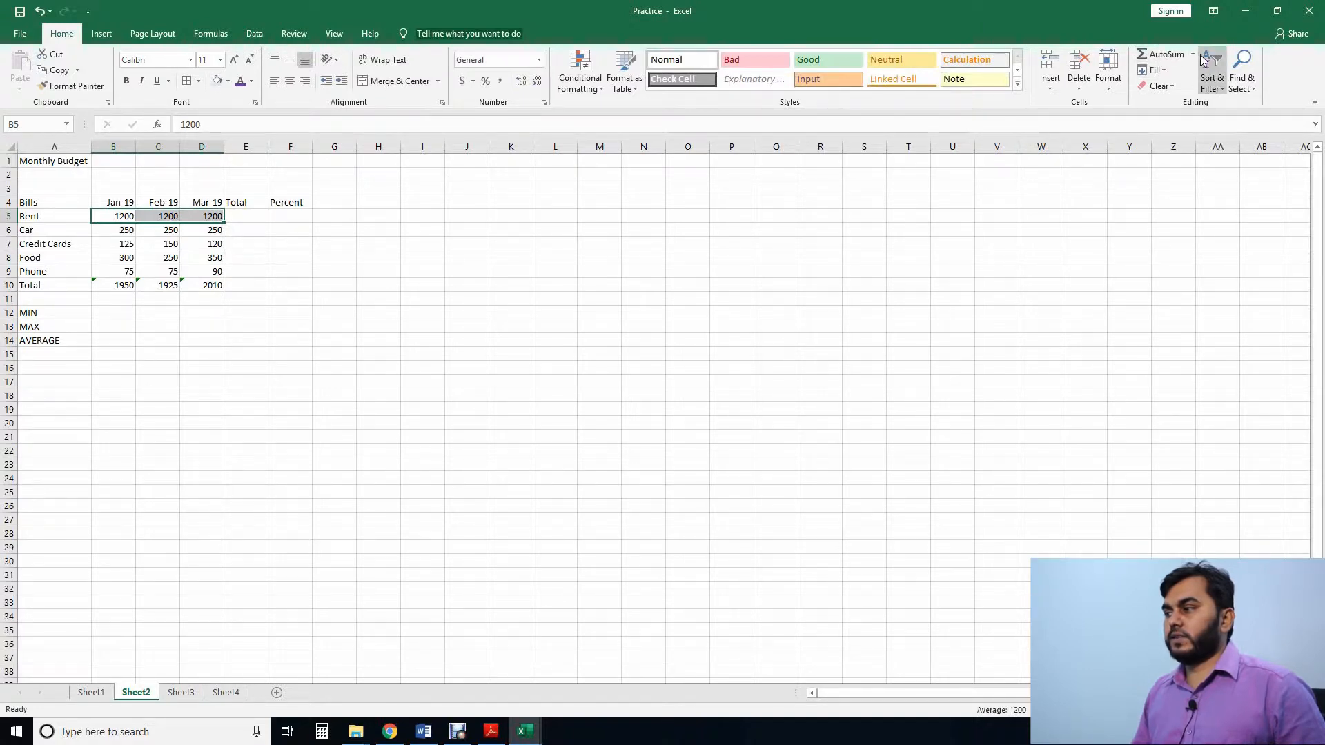
click(1169, 55)
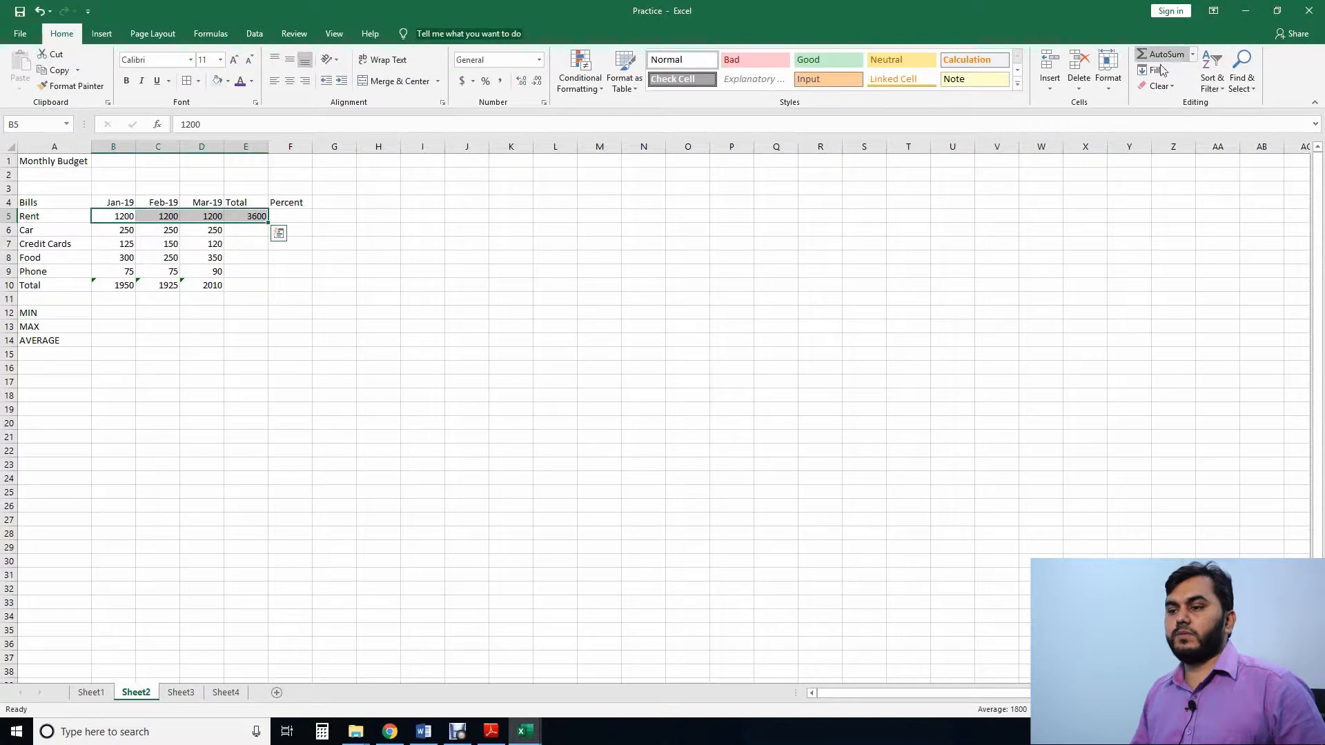
- Fill the Rent total formula from E5 down the Total column through E10
click(246, 216)
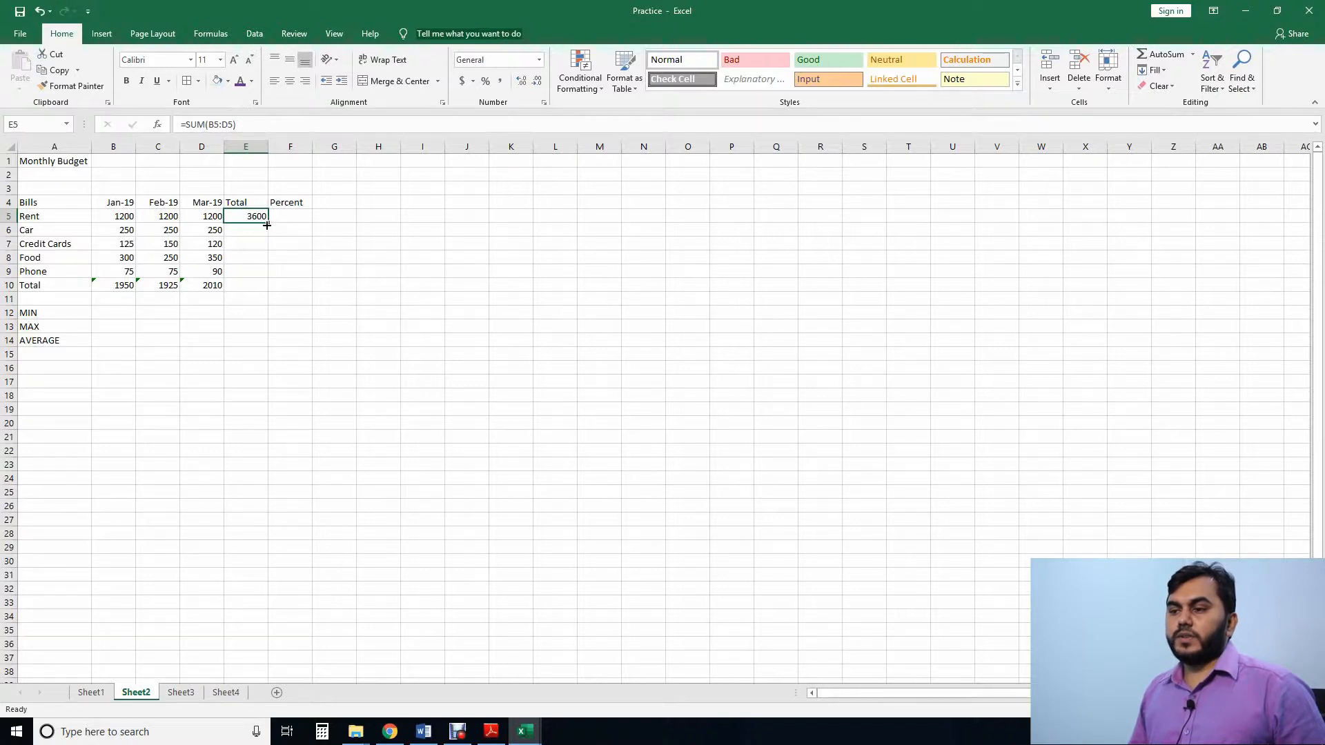
drag(268, 223, 260, 297)
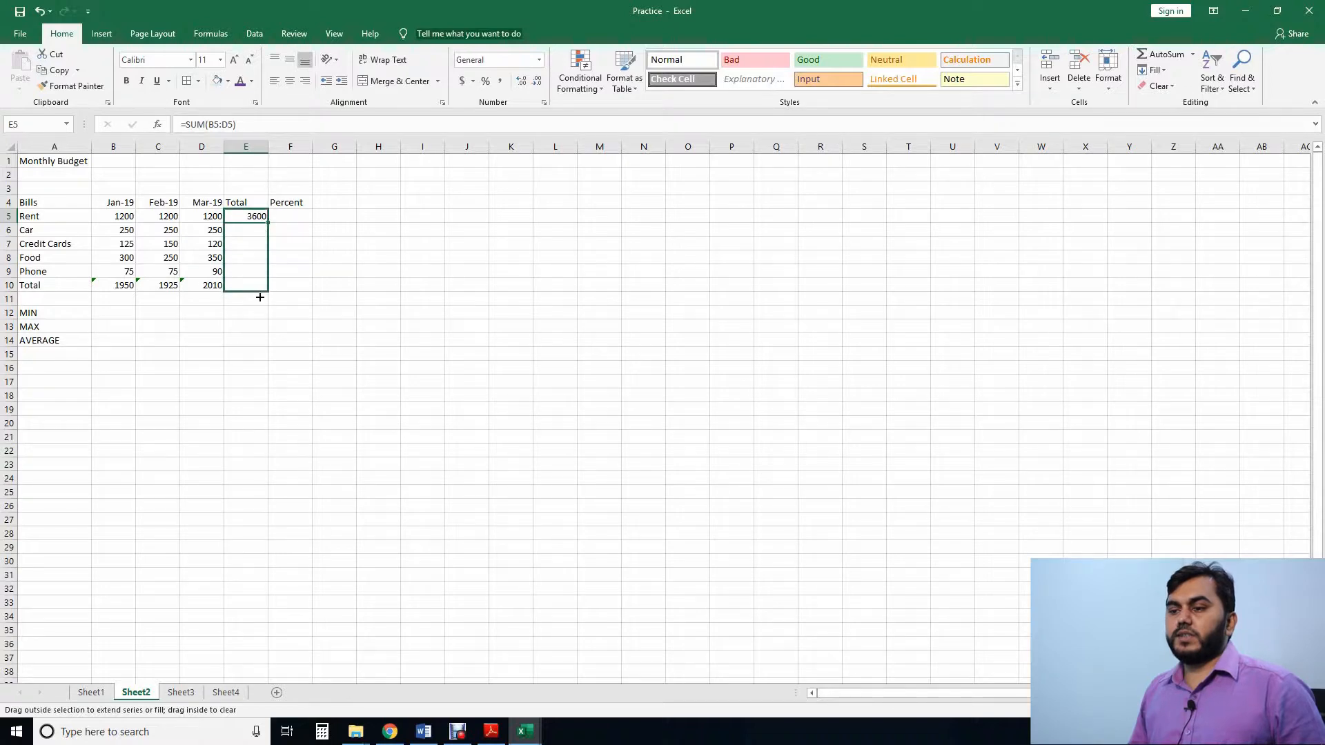
drag(260, 296, 260, 297)
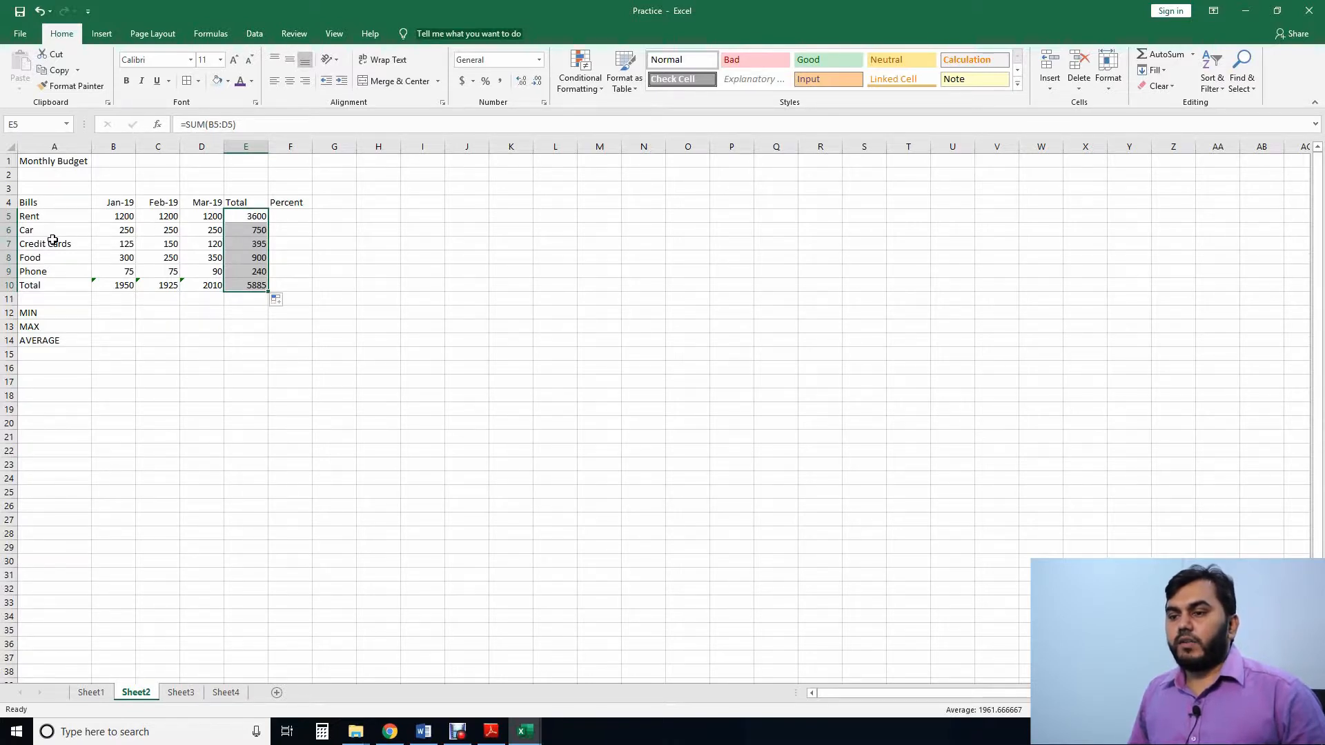
click(250, 307)
click(253, 232)
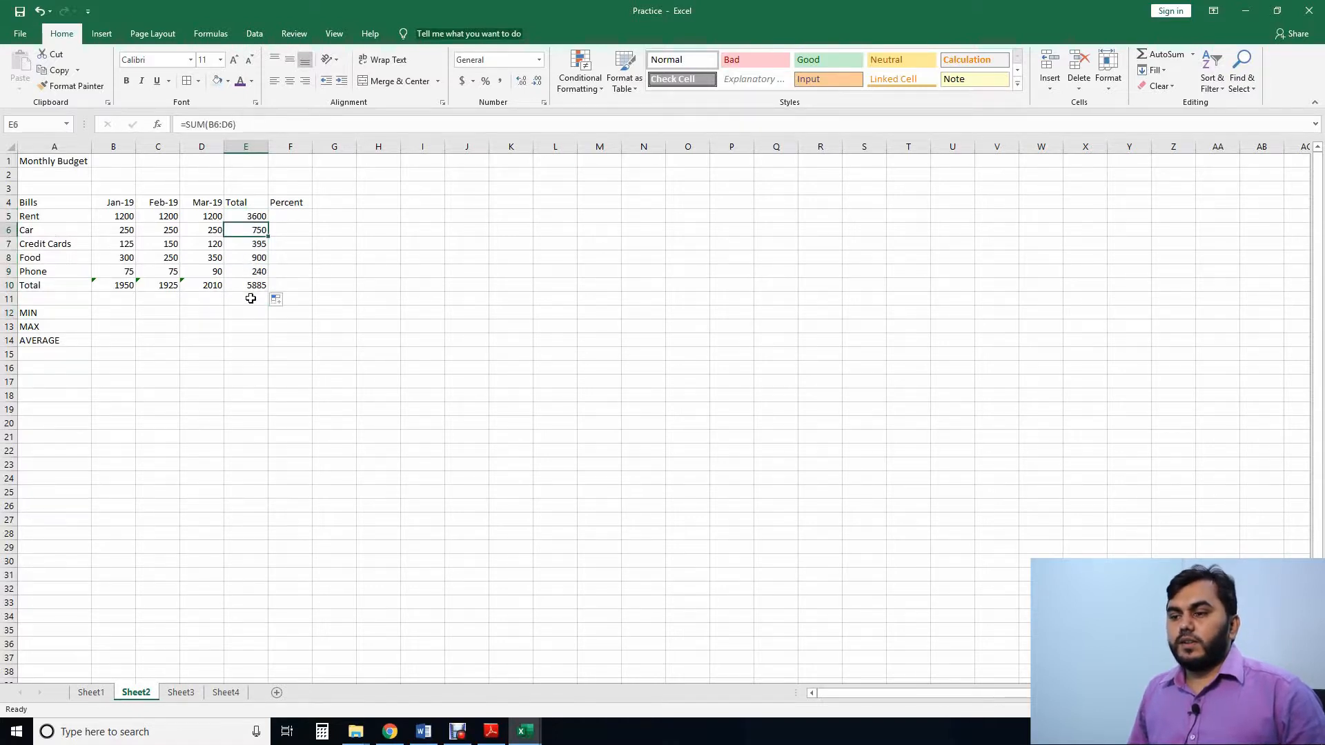
click(250, 298)
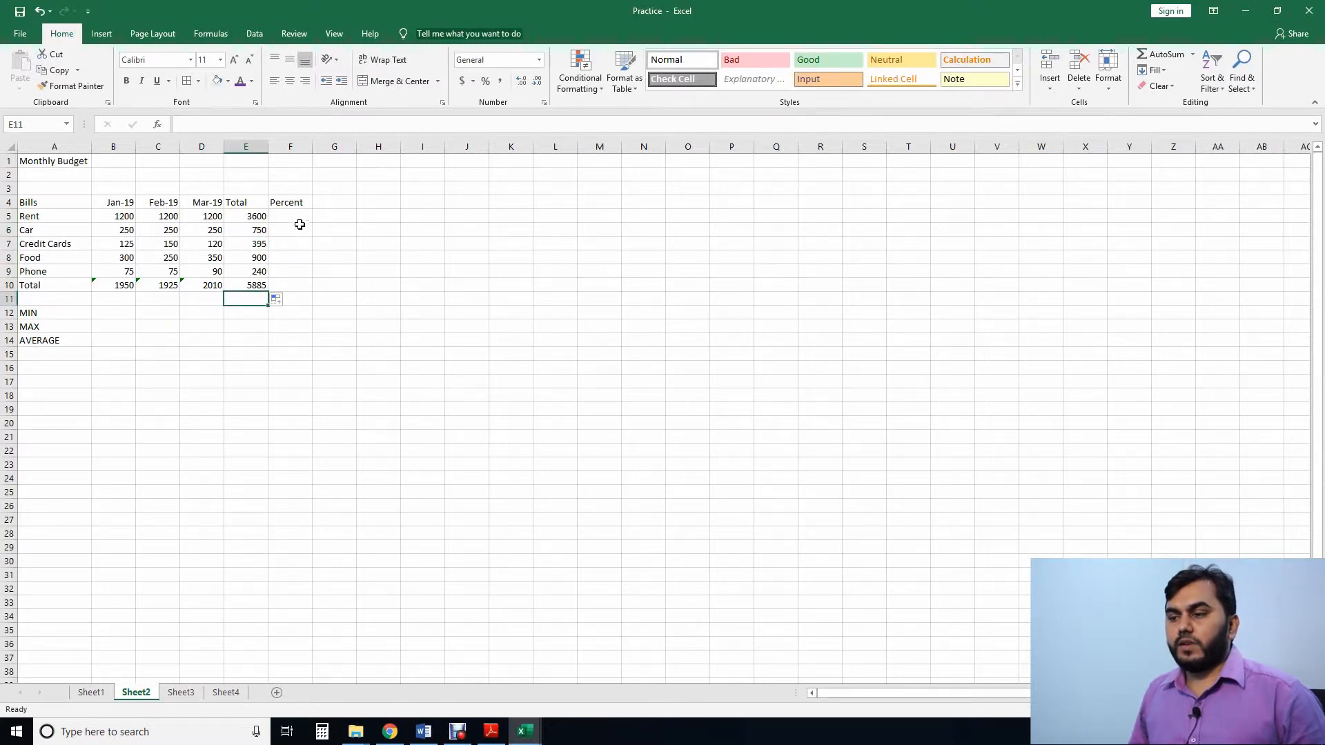
- Find the Jan-19 minimum in B12 with =MIN(B5:B9) and fill the formula across through D12
click(111, 314)
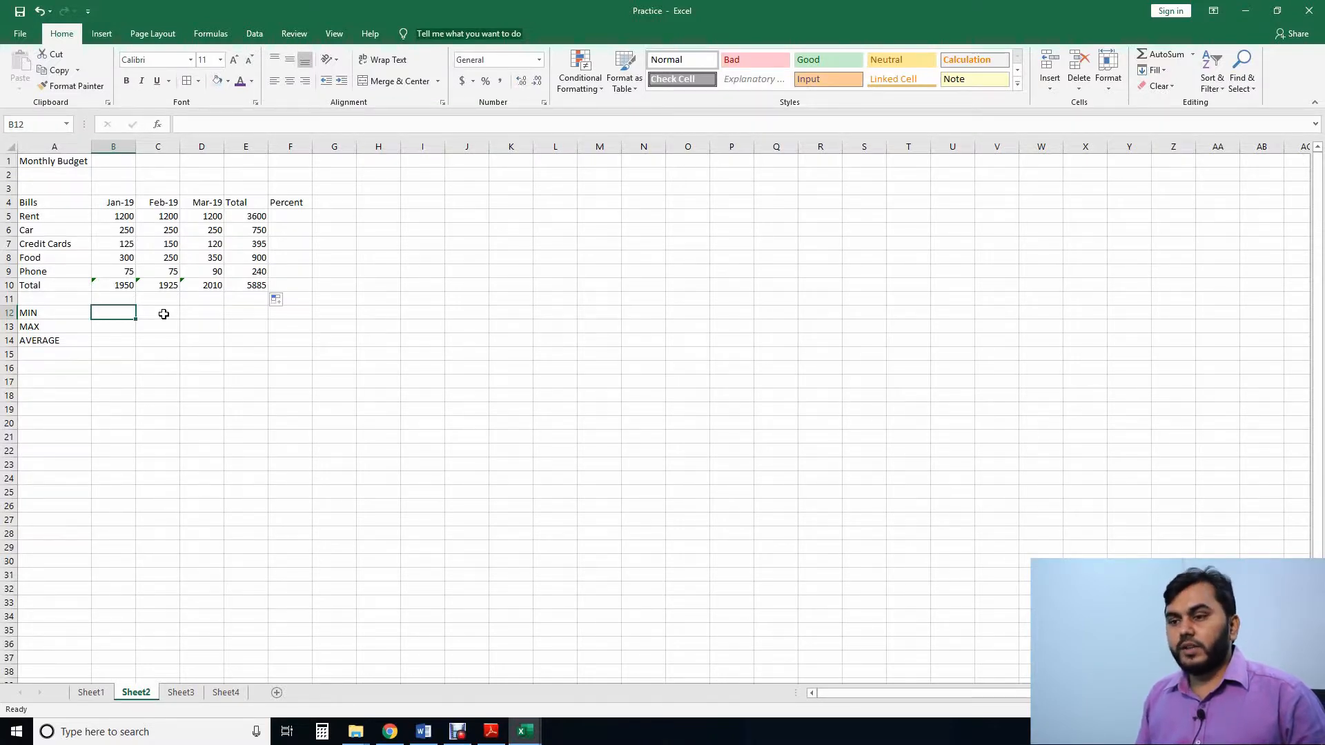
text(=)
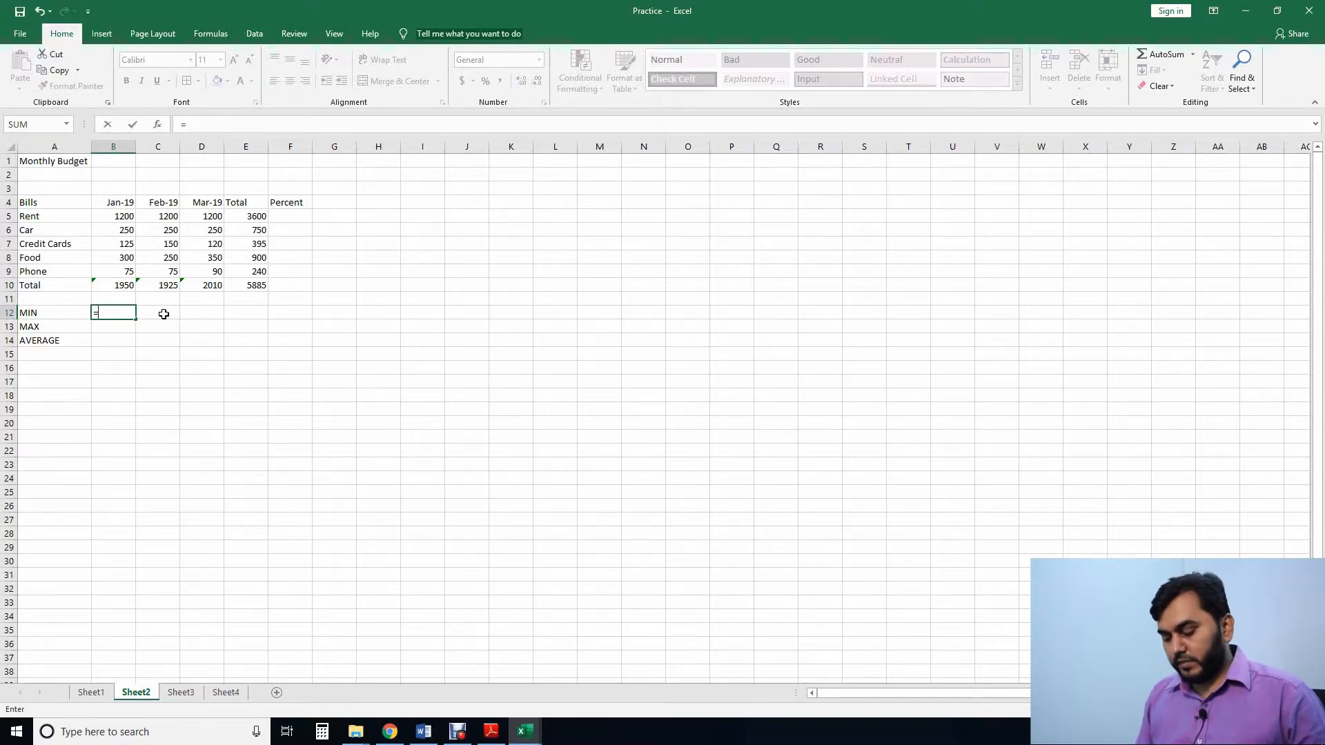
text(mi)
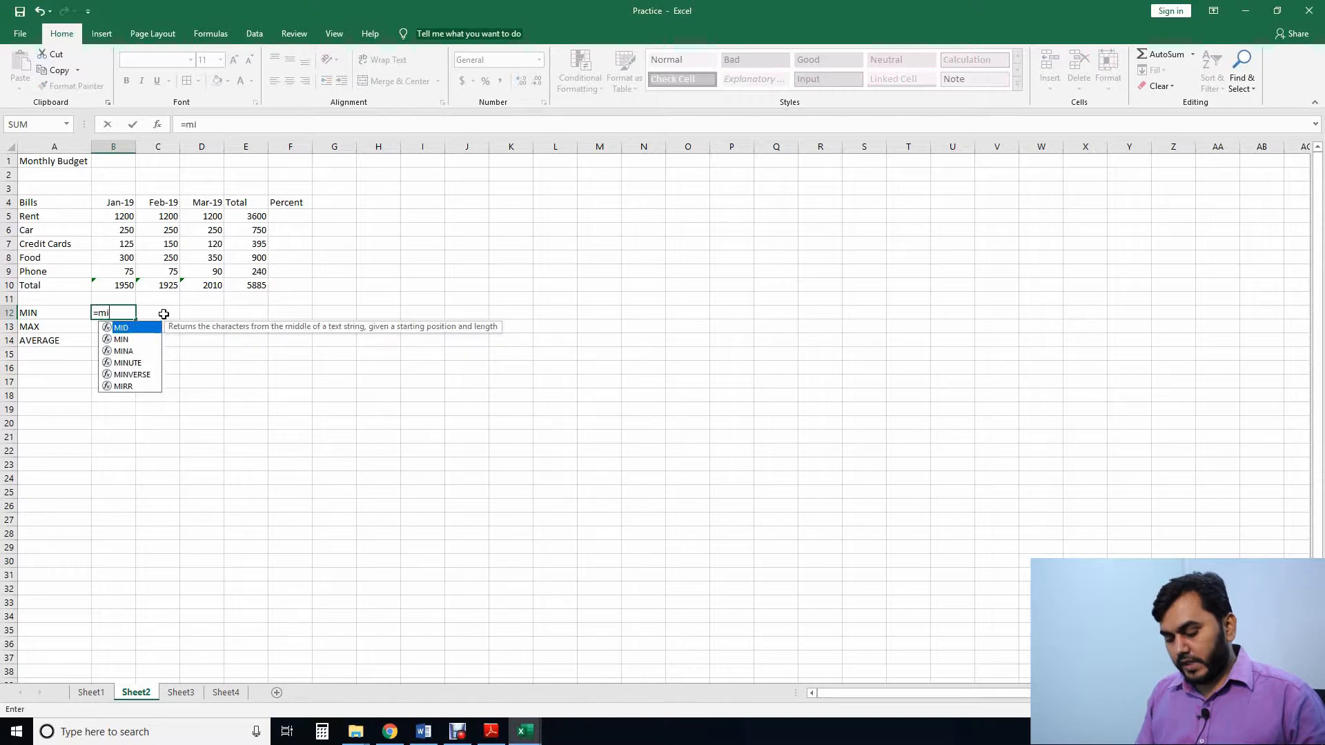
text(n()
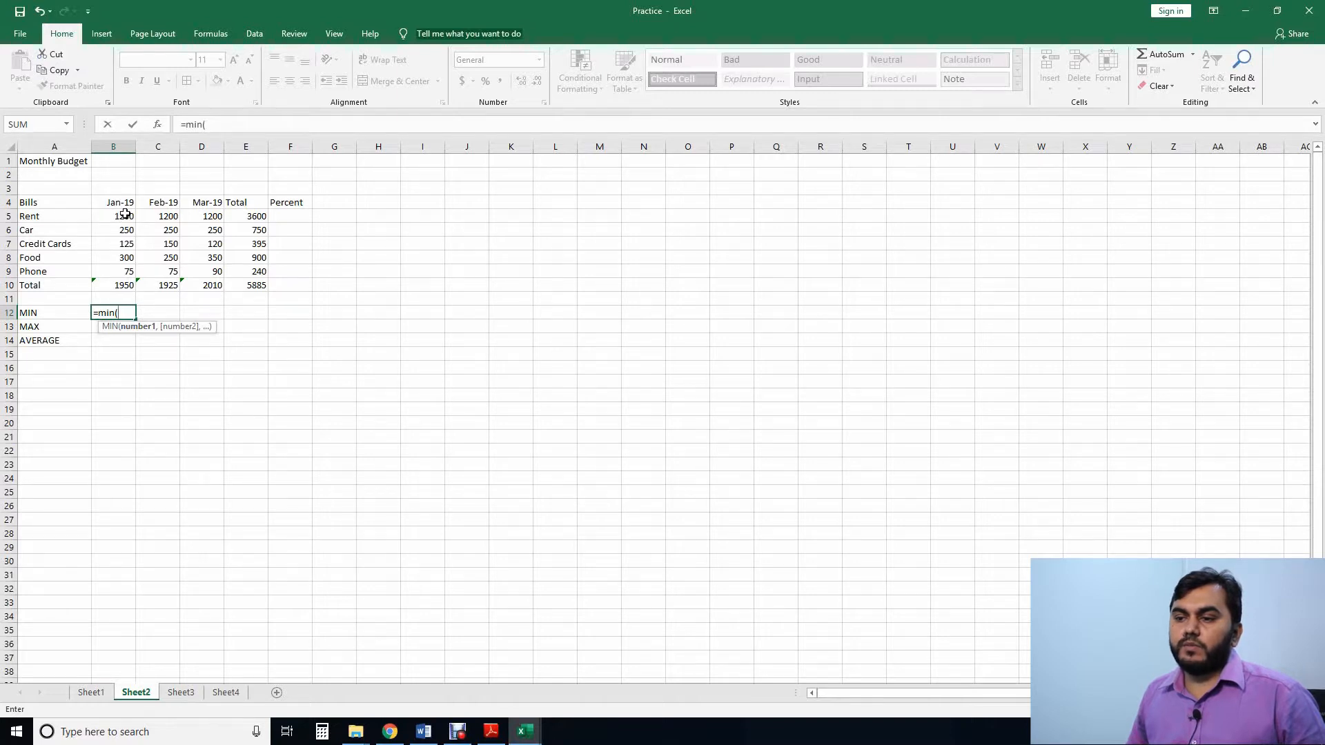
drag(125, 215, 126, 271)
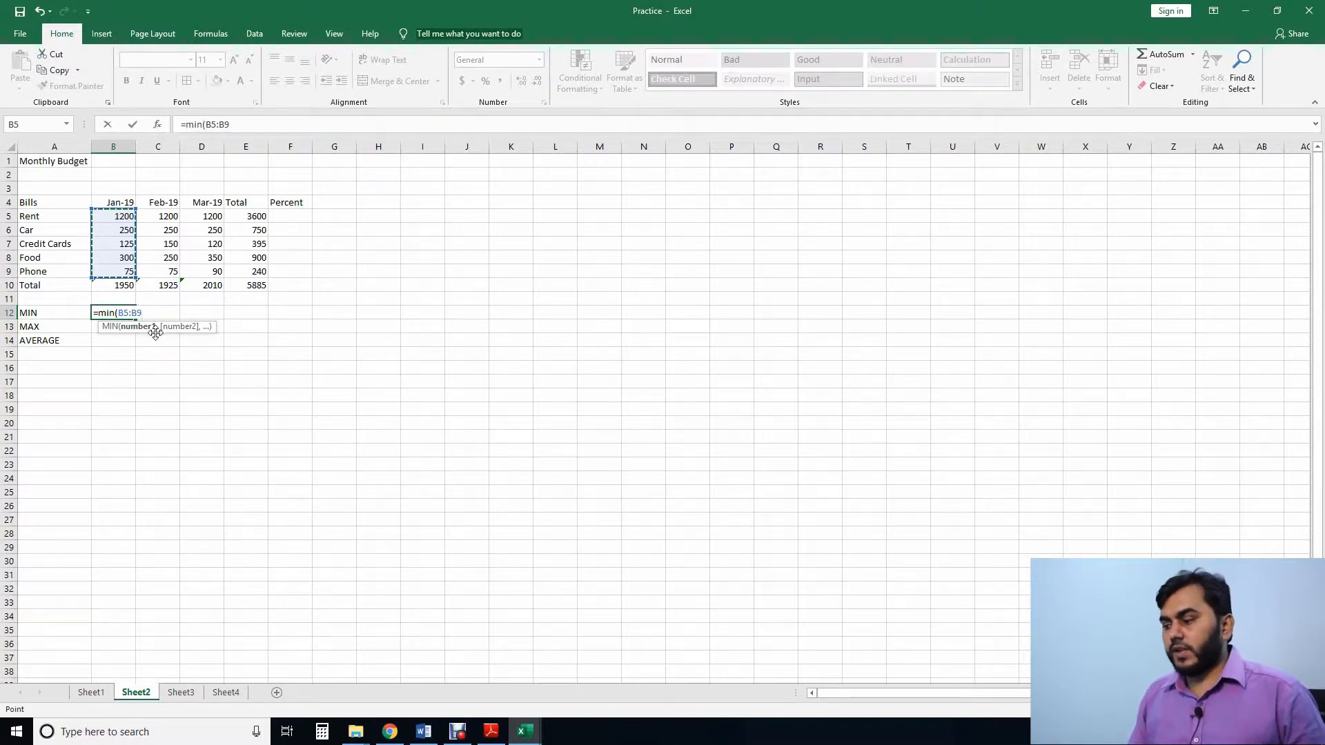
text())
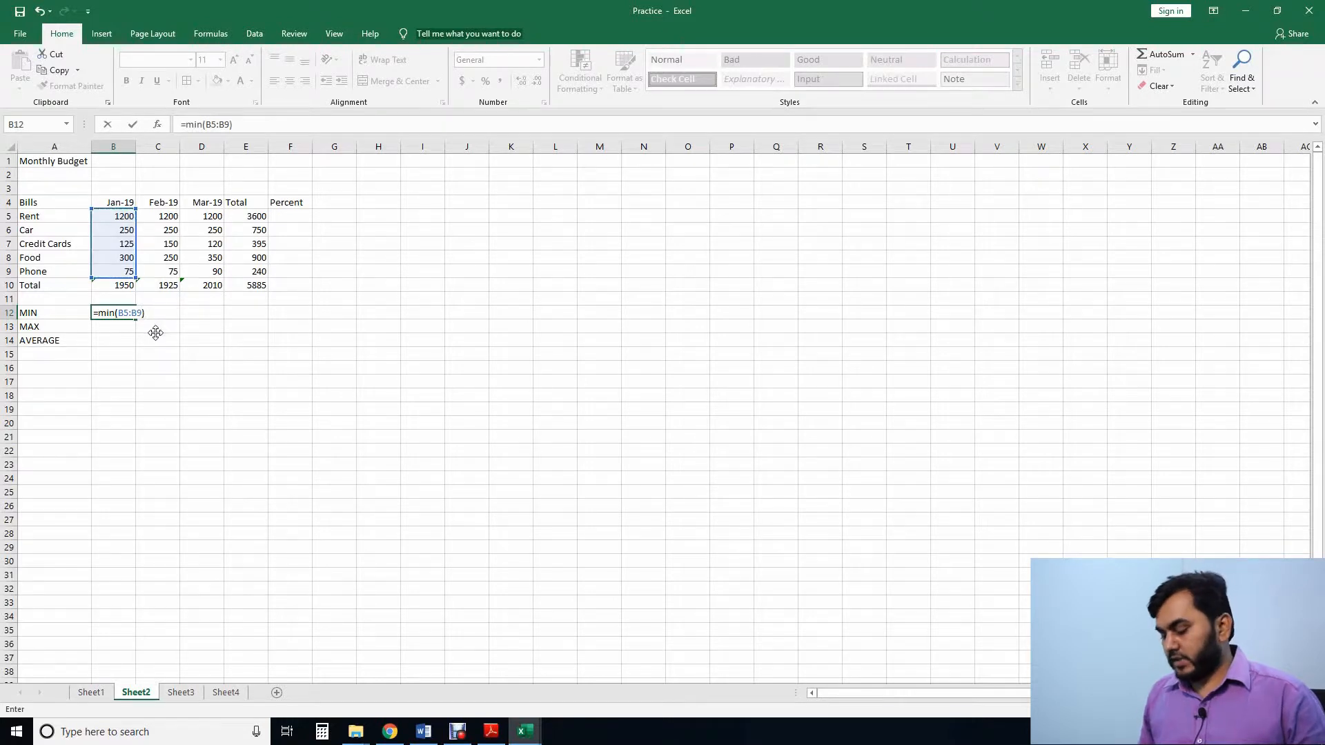
key(ctrl+Return)
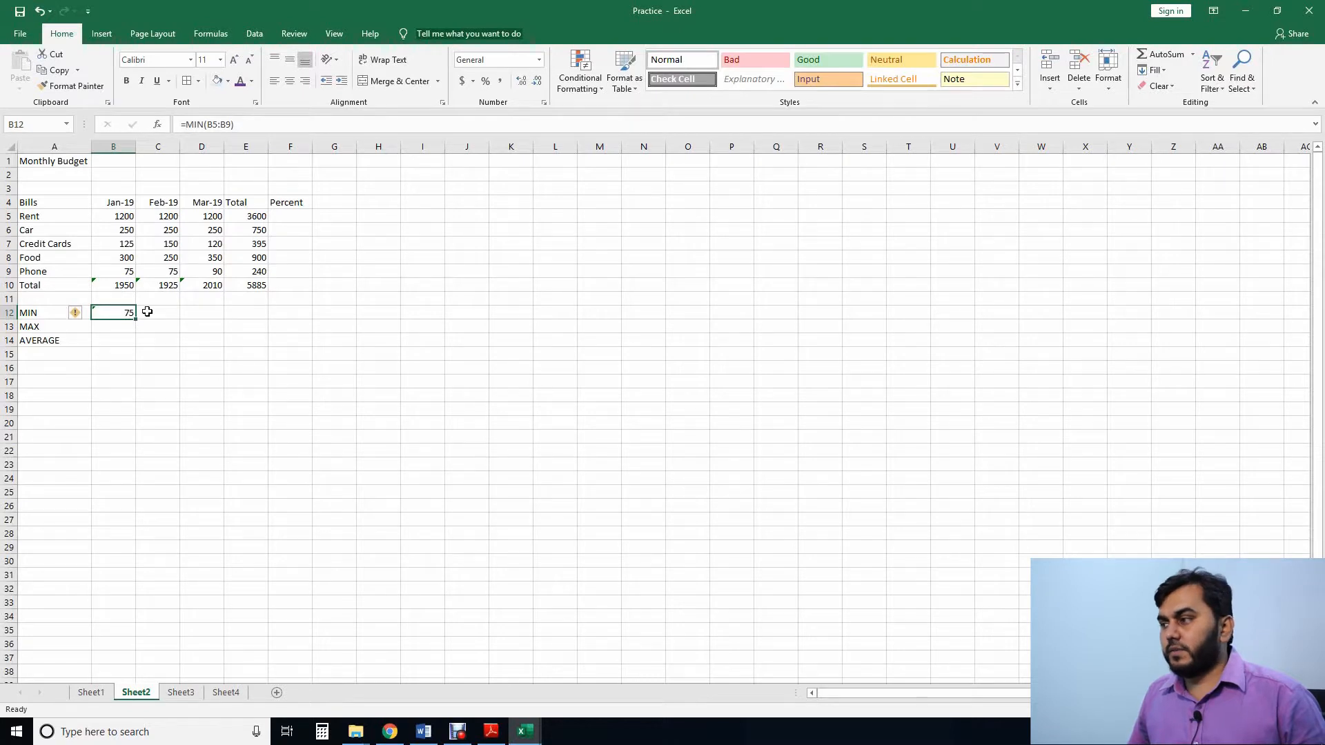
drag(135, 319, 223, 326)
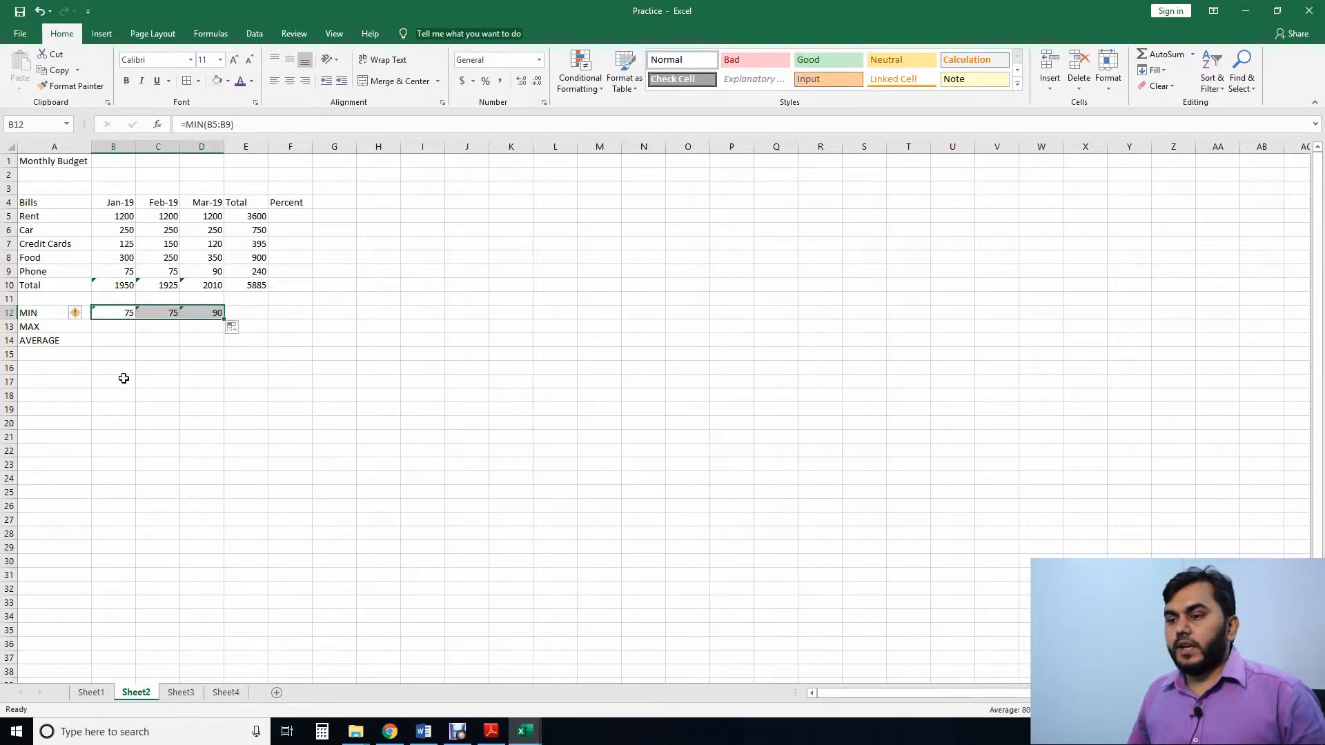
- Find the Jan-19 maximum in B13 with =MAX(B5:B9) and fill the formula across through D13
click(124, 330)
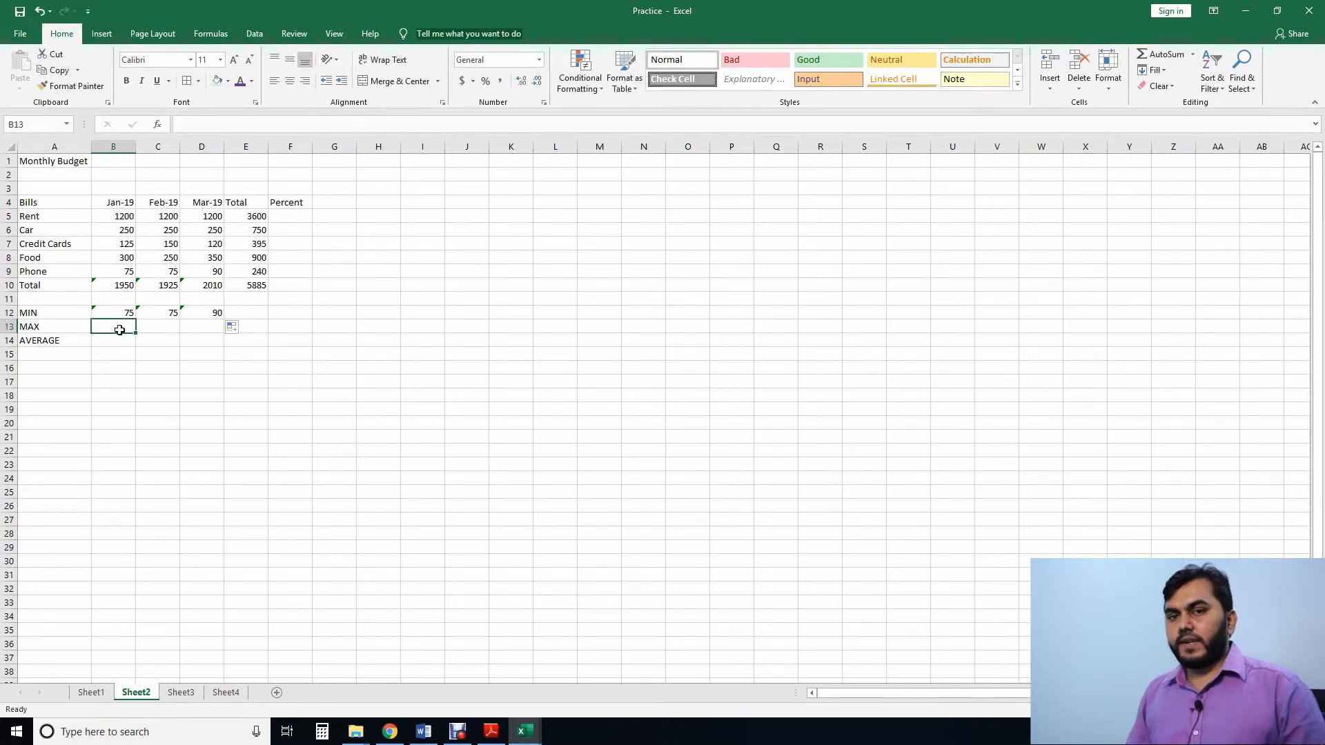
text(=)
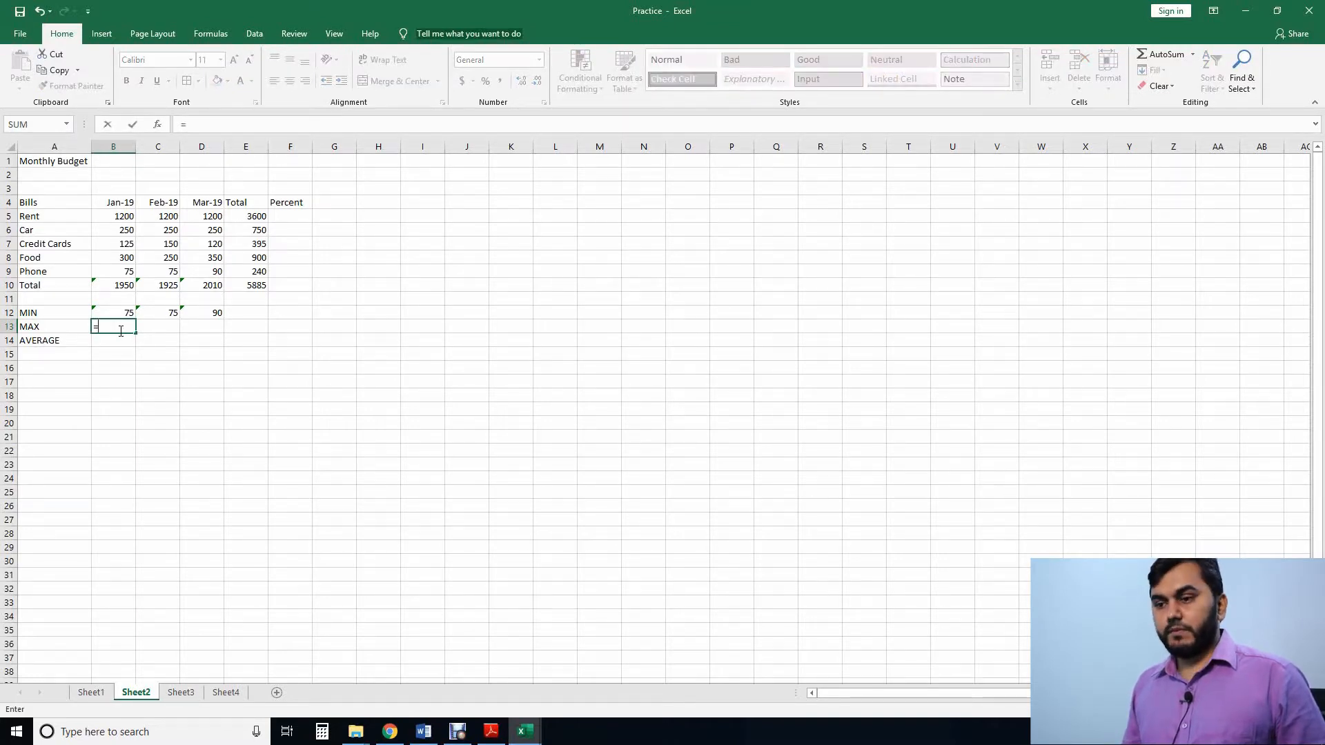
text(max)
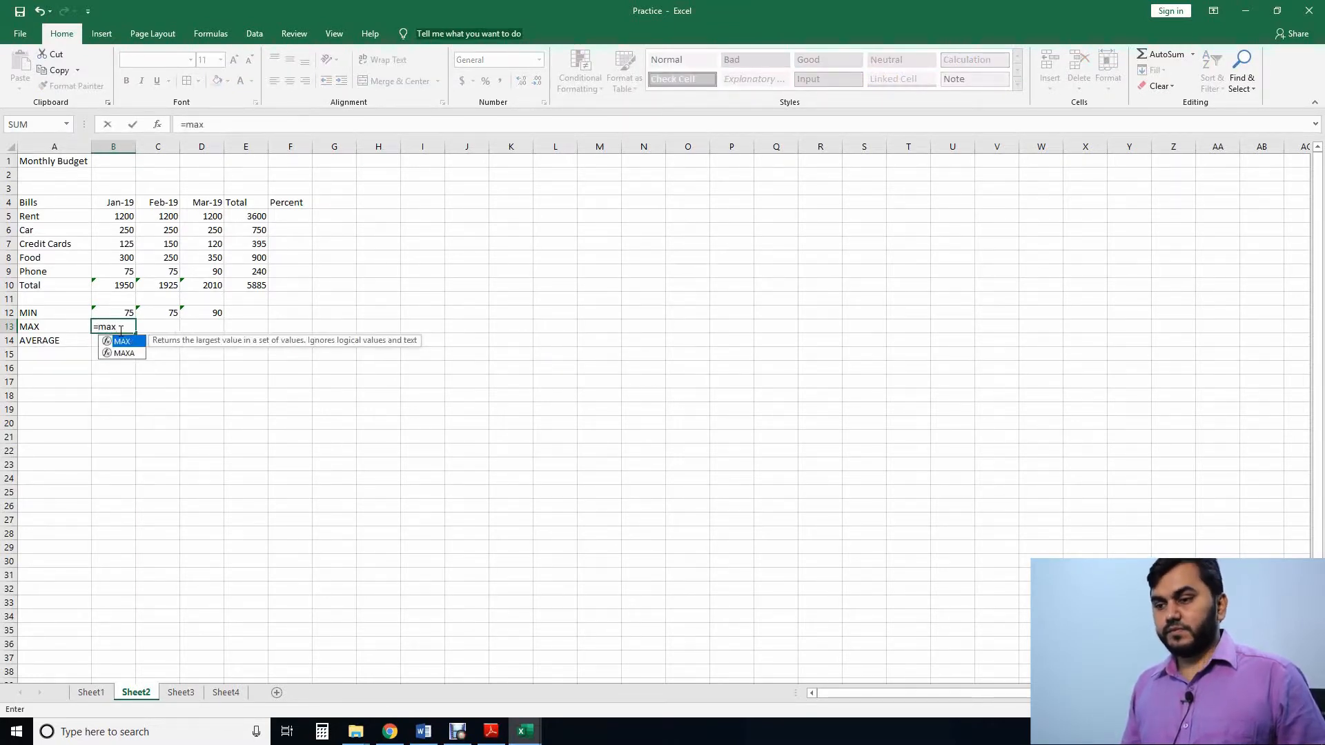
text(()
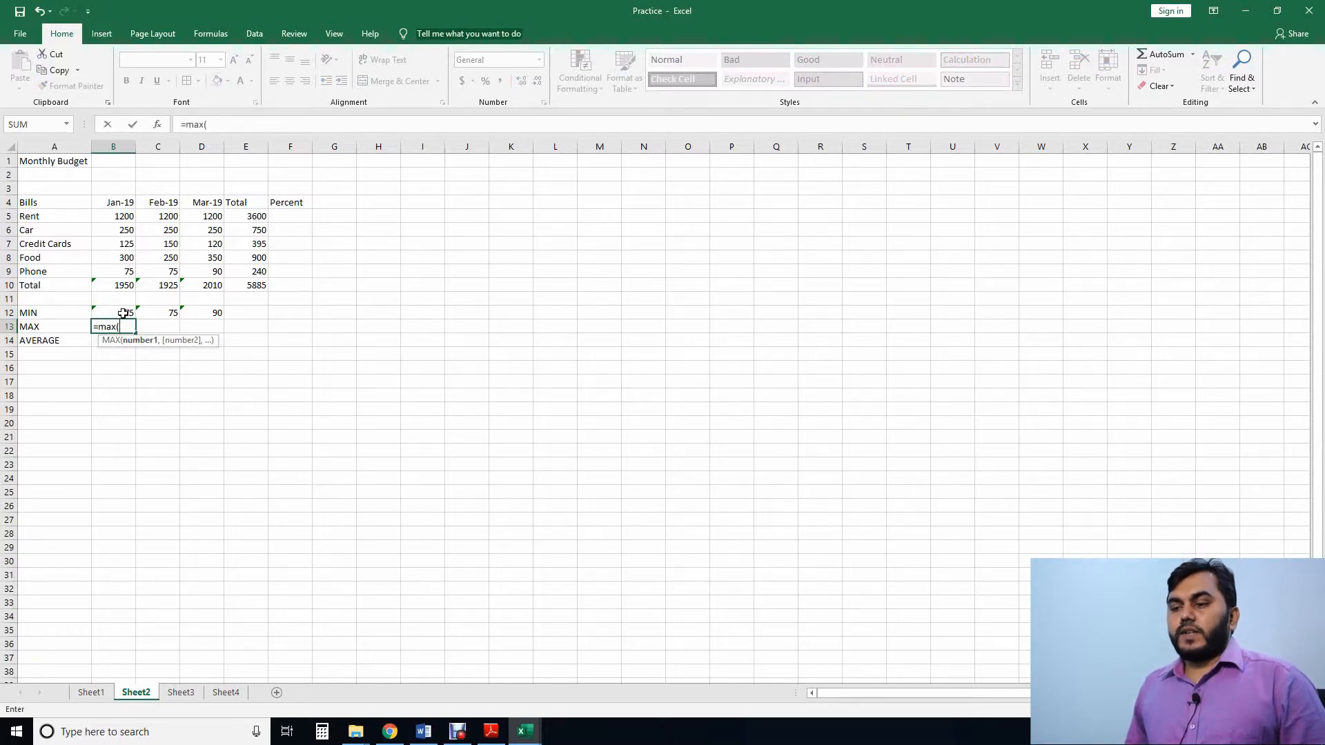
drag(125, 218, 134, 269)
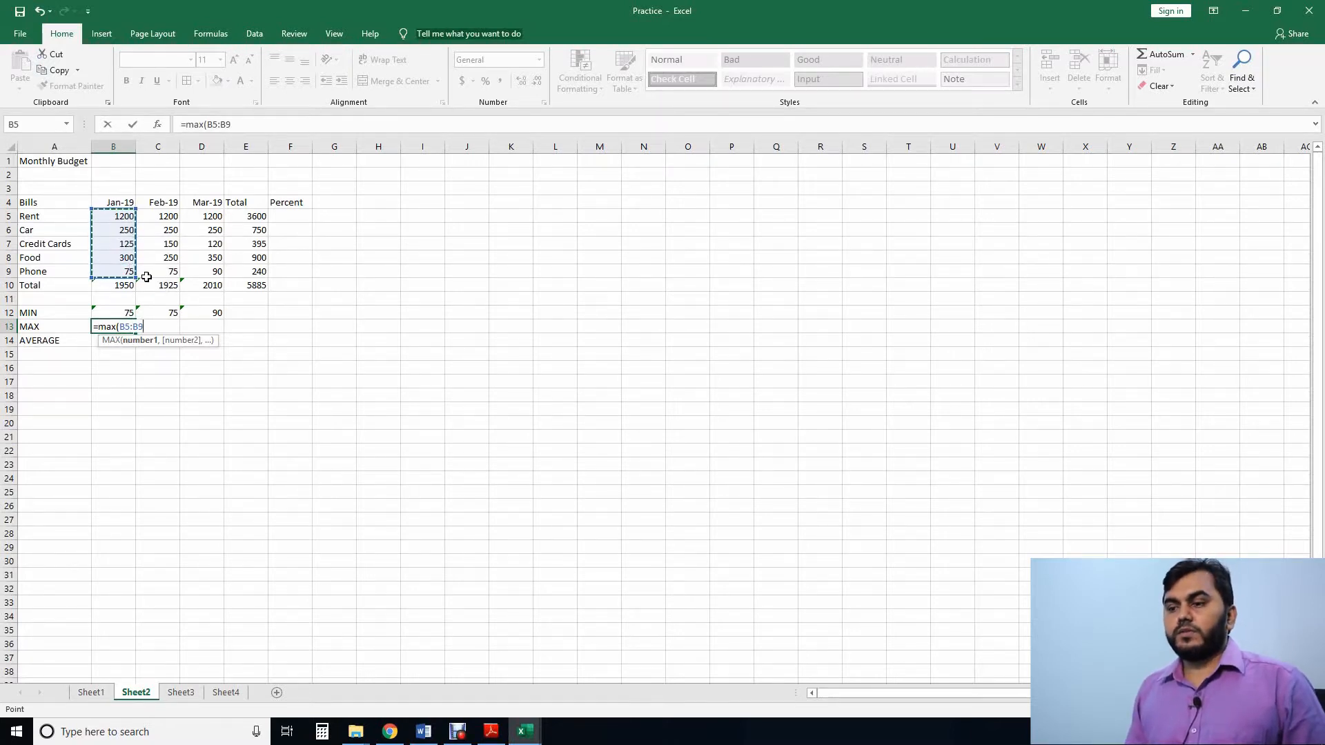
text())
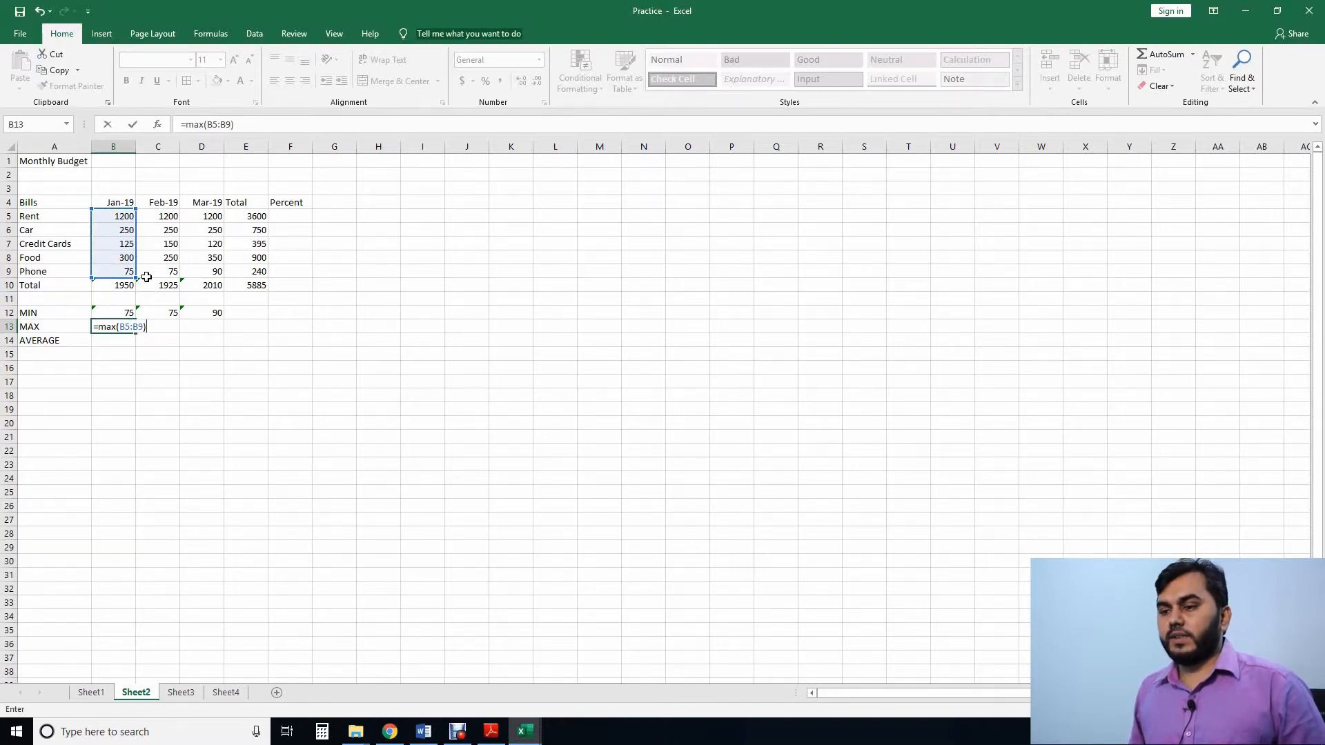
key(Return)
click(128, 329)
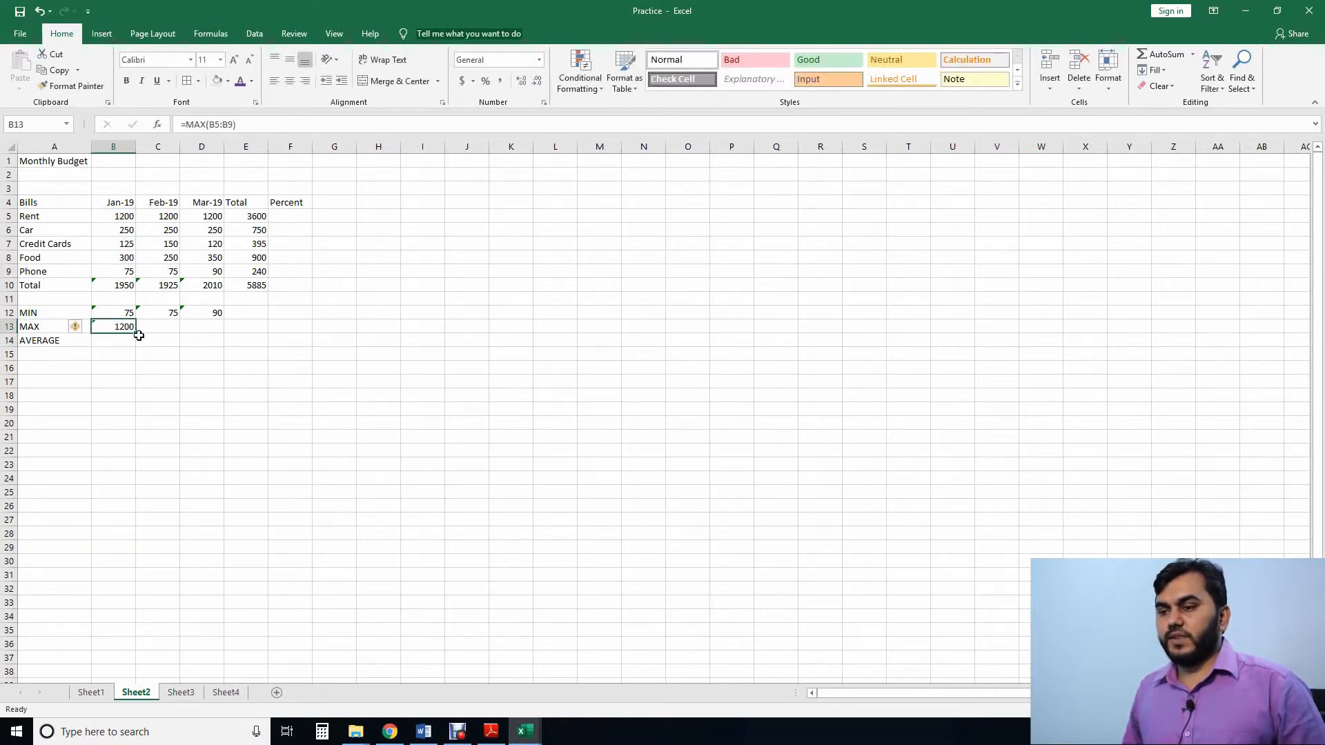
drag(138, 333, 138, 333)
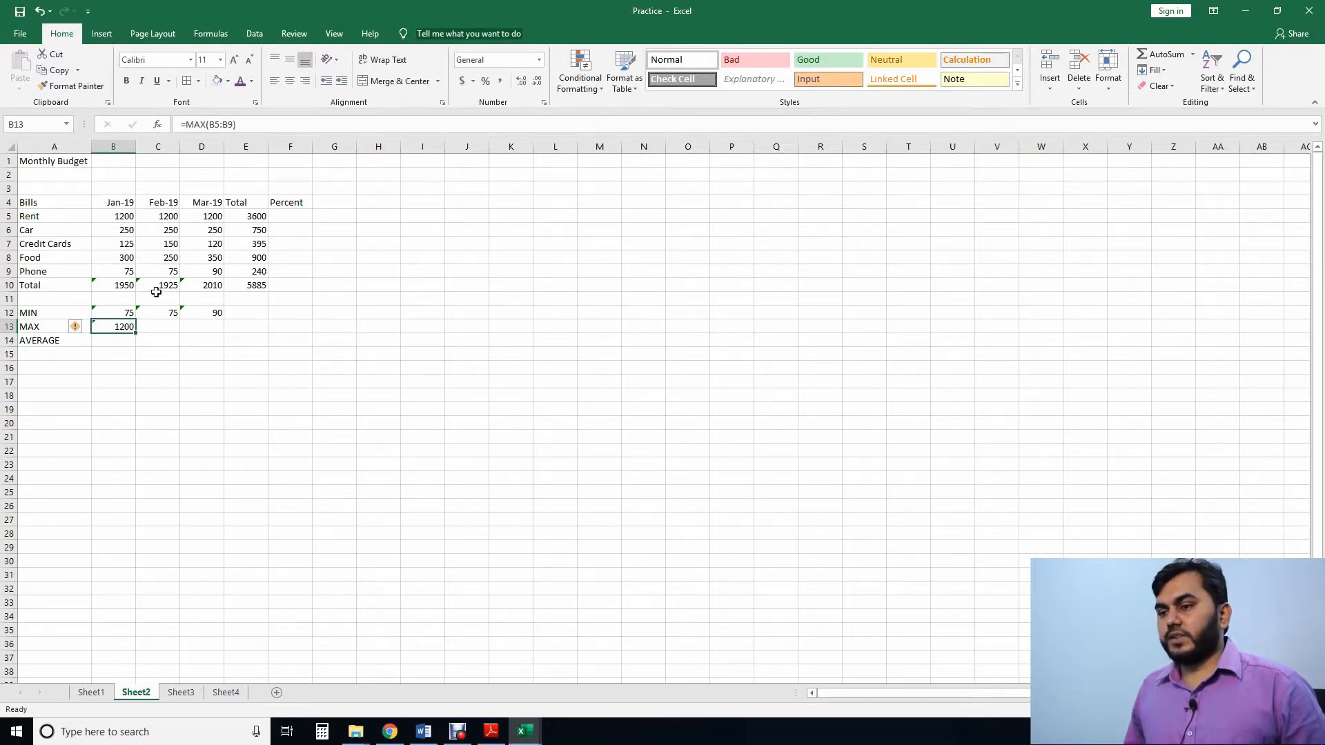
drag(138, 333, 234, 327)
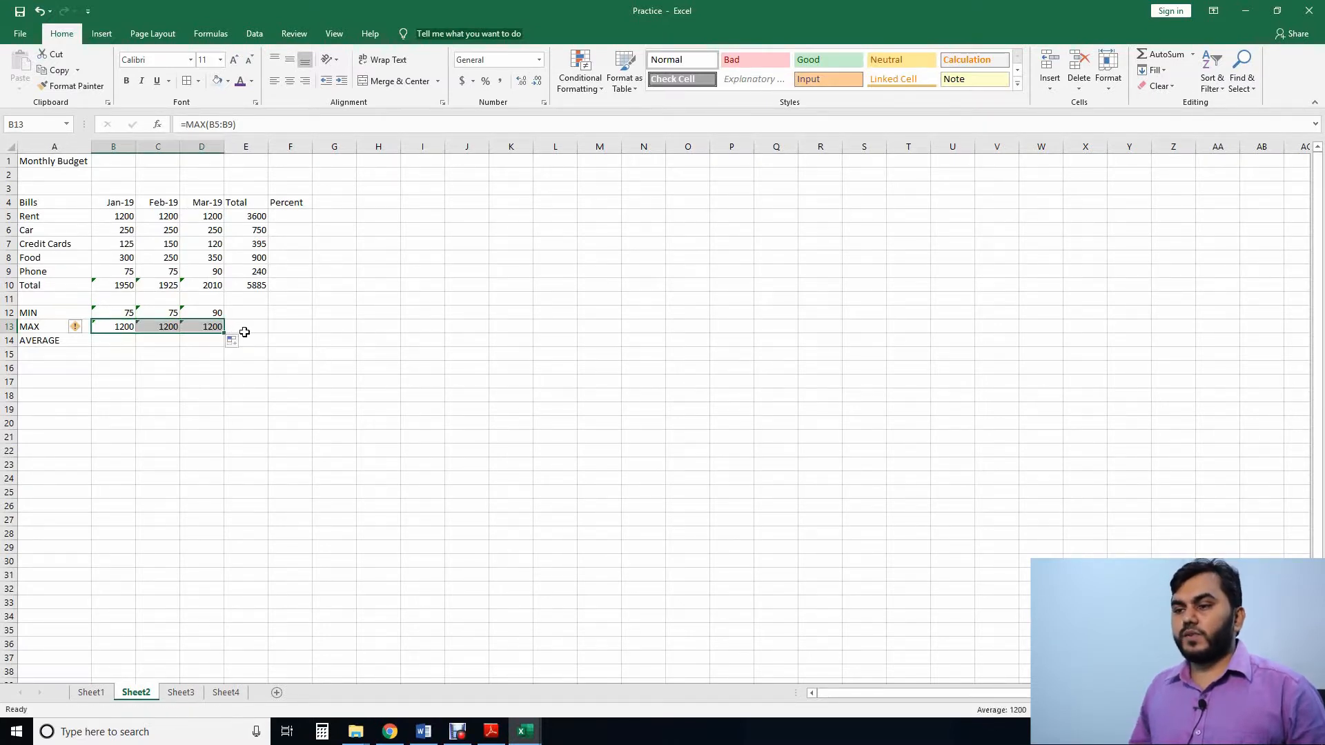
- Calculate the Jan-19 average in B14 with =AVERAGE(B5:B9) and fill the formula across through D14
click(109, 342)
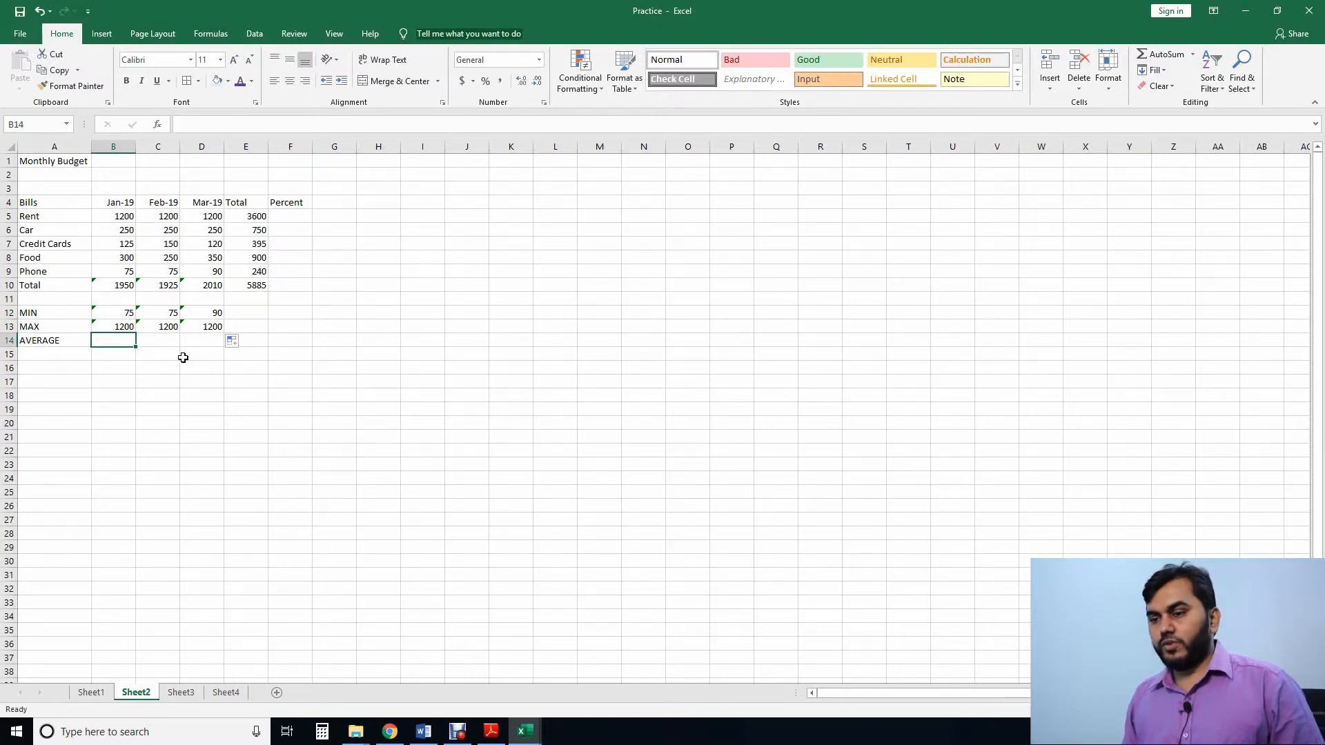
text(=)
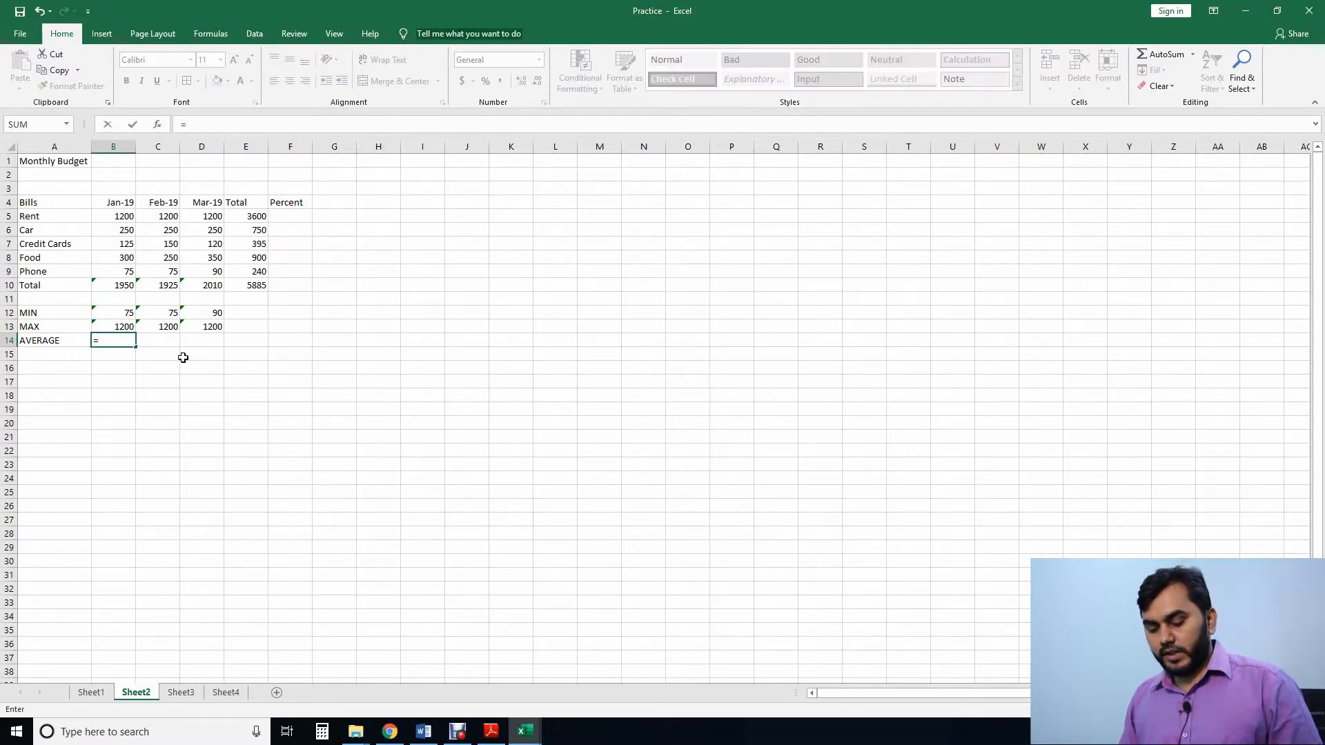
text(aver)
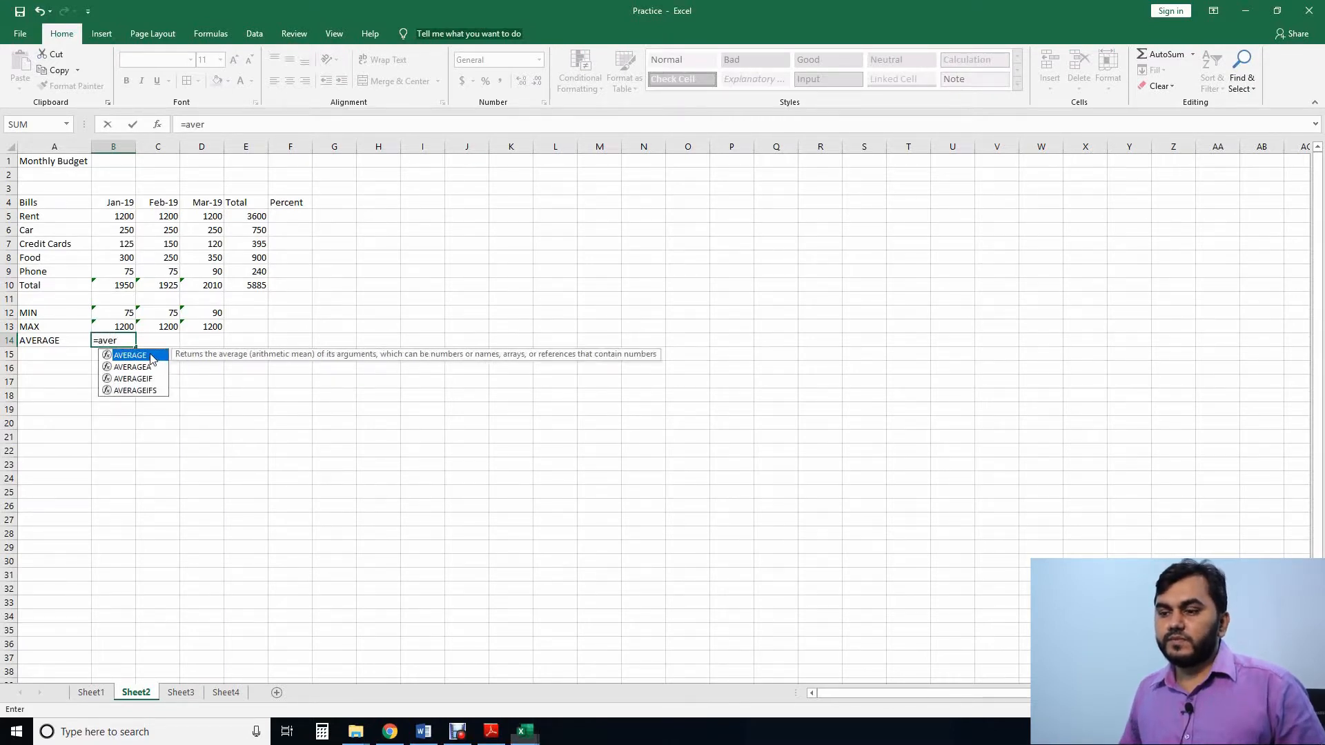
double_click(151, 356)
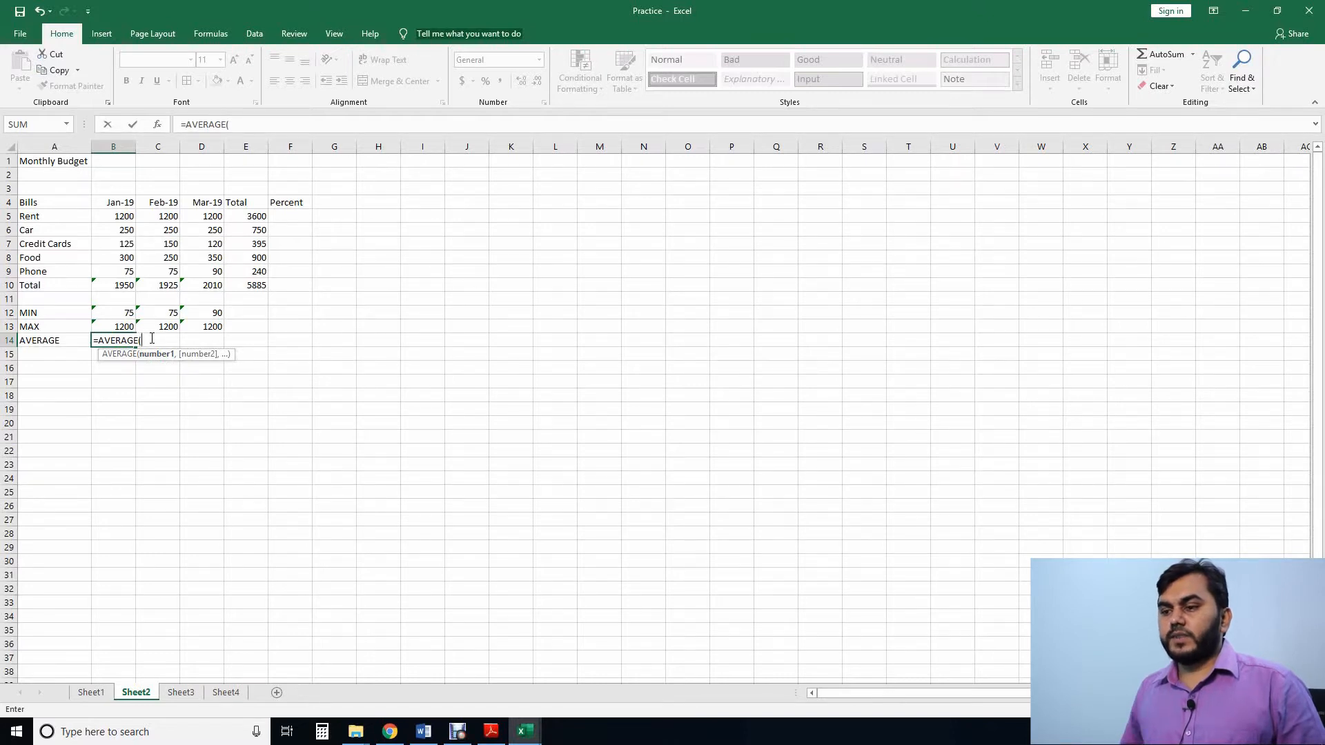
drag(121, 216, 127, 272)
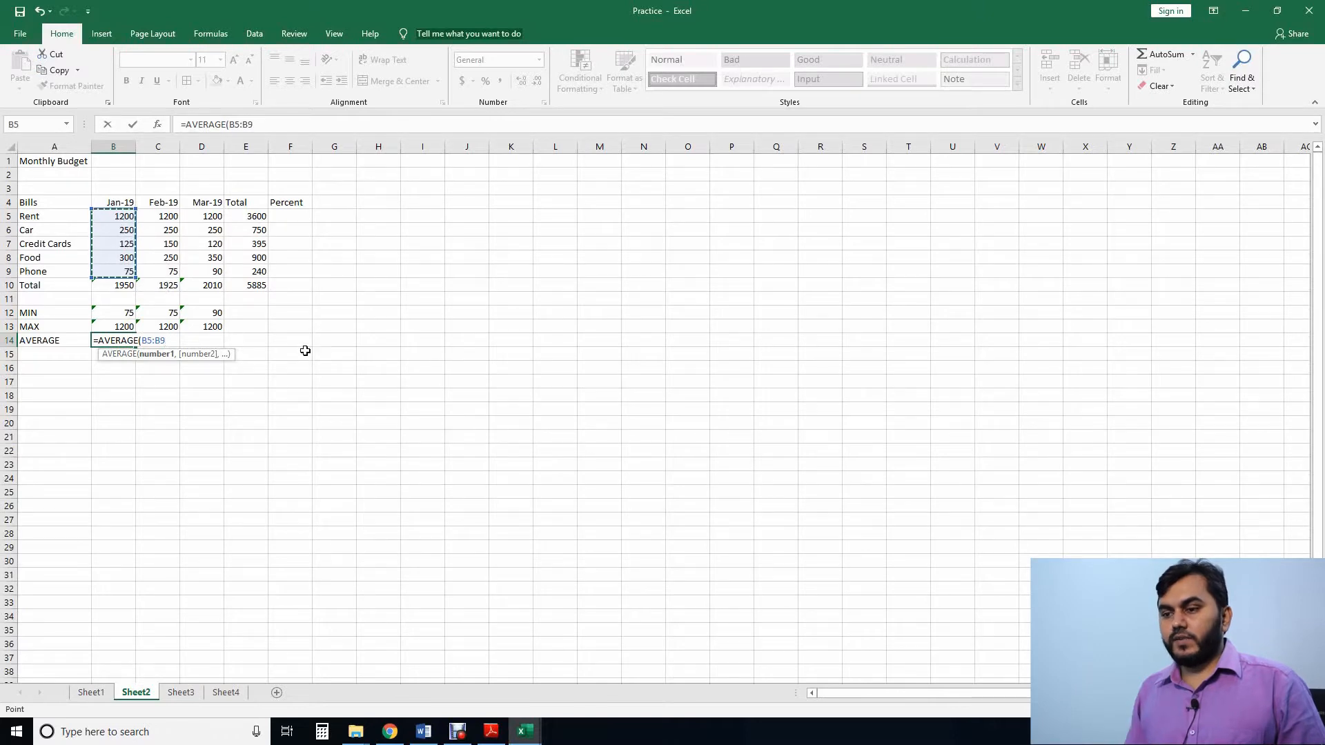
text())
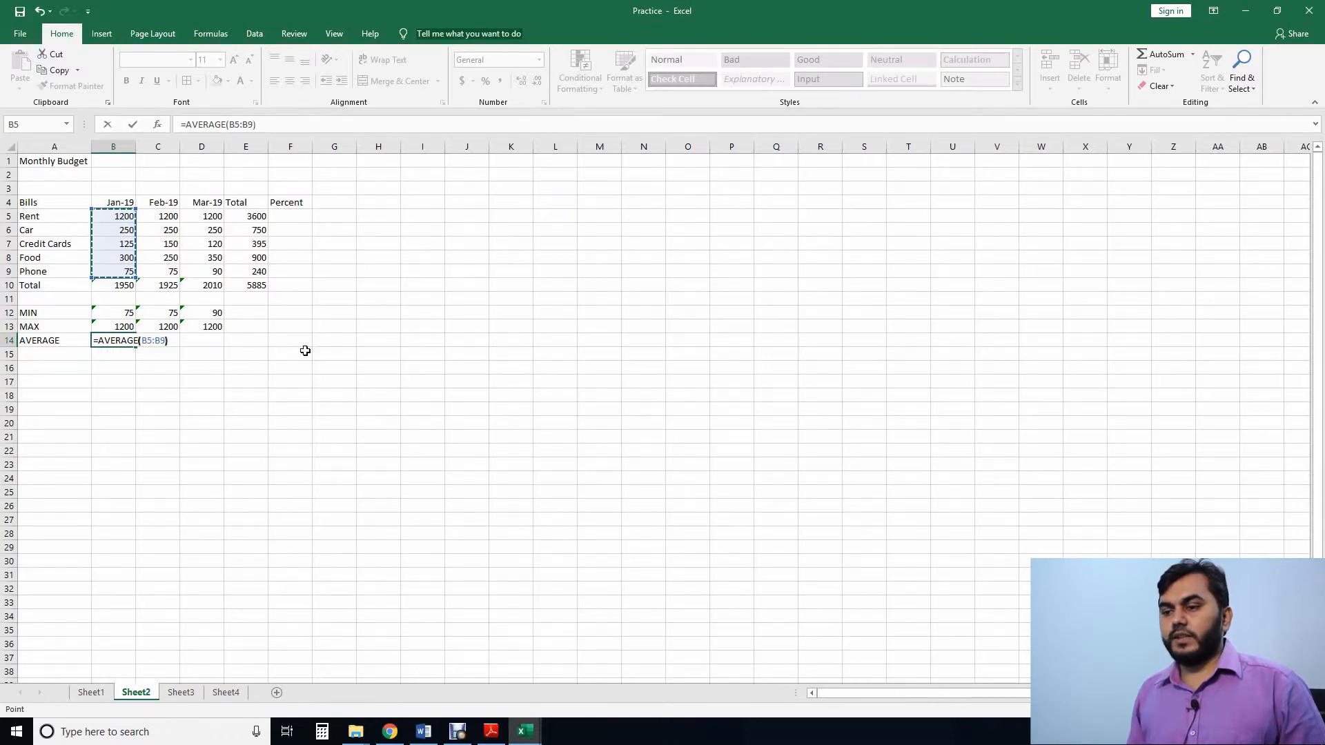
key(Return)
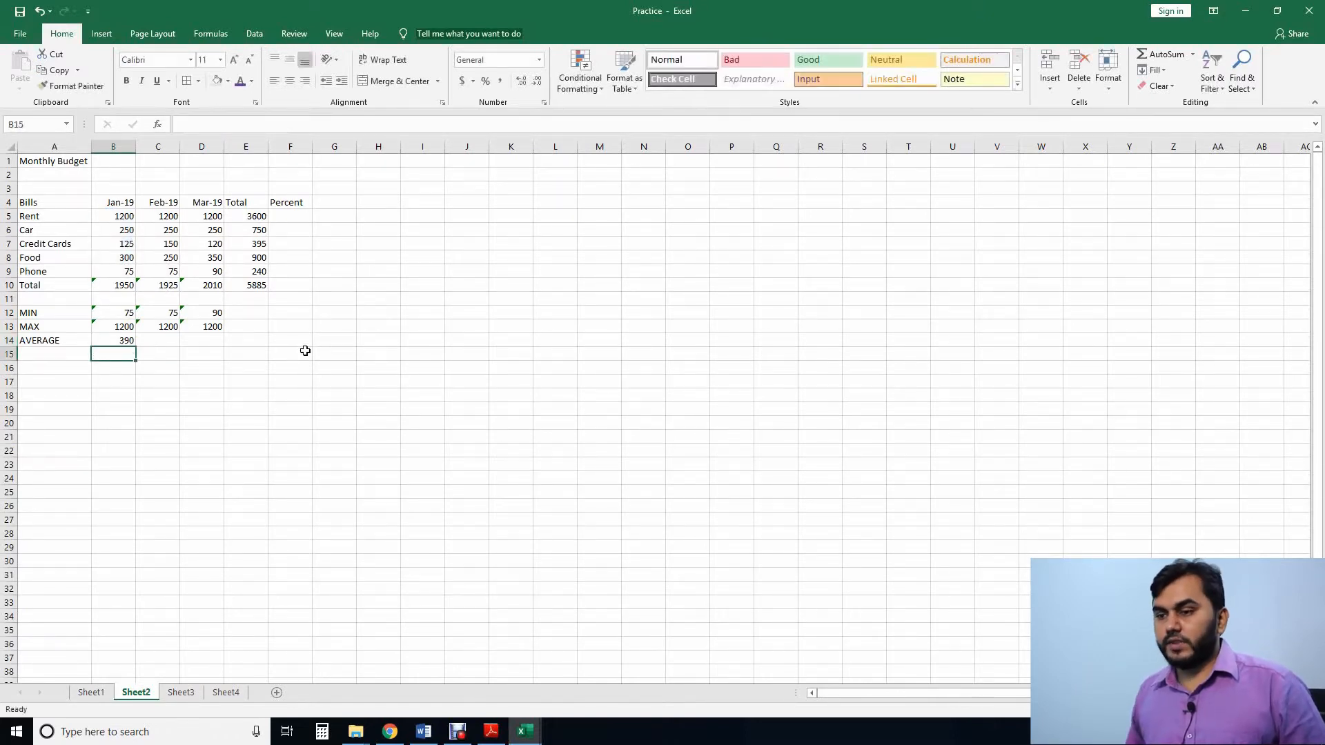
click(125, 340)
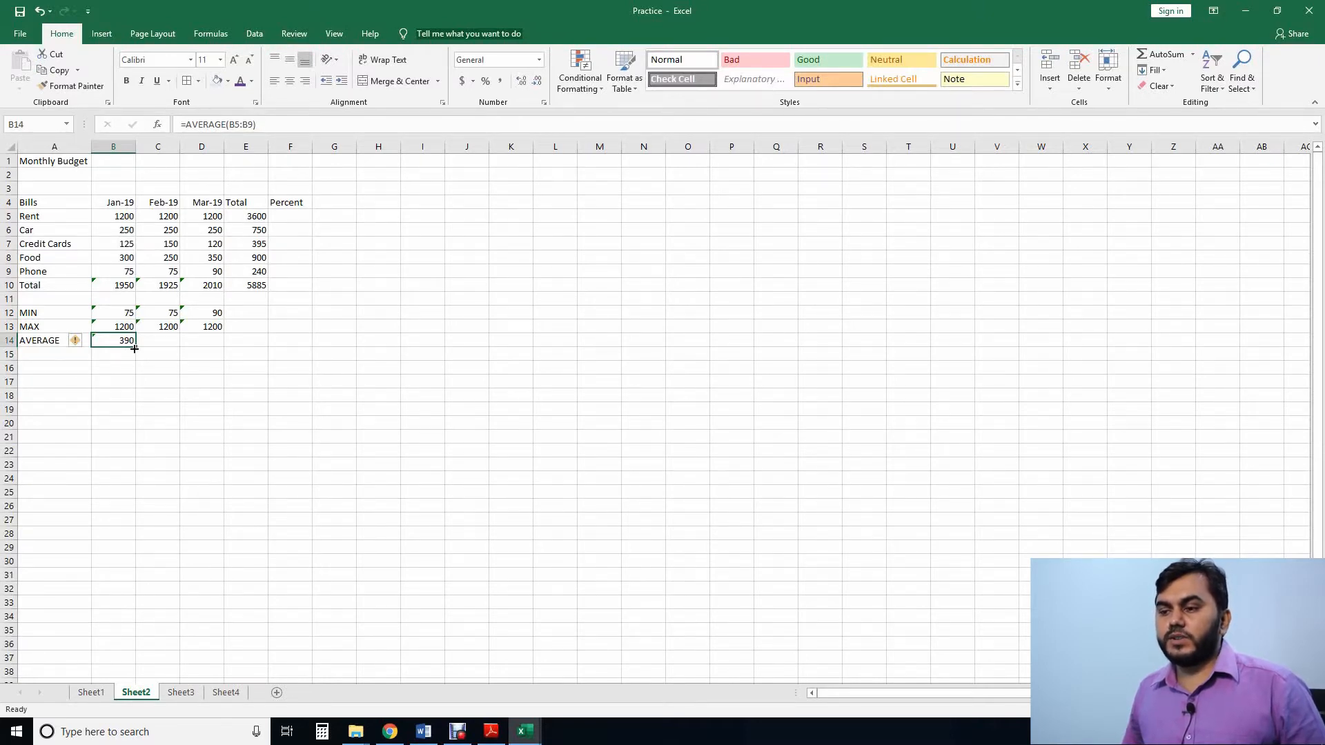
drag(135, 349, 240, 352)
- Calculate Rent's share of the overall total in cell F5 with the formula =E5/E10
click(305, 218)
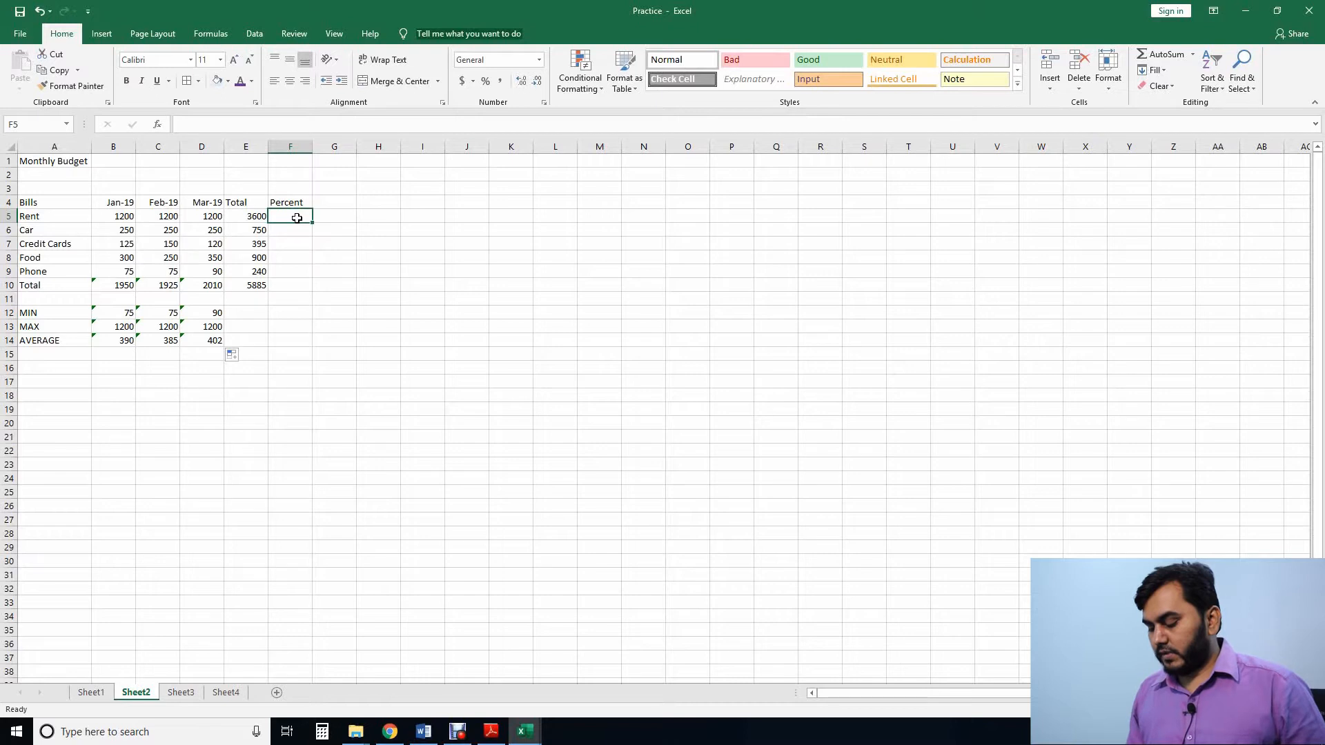
text(=)
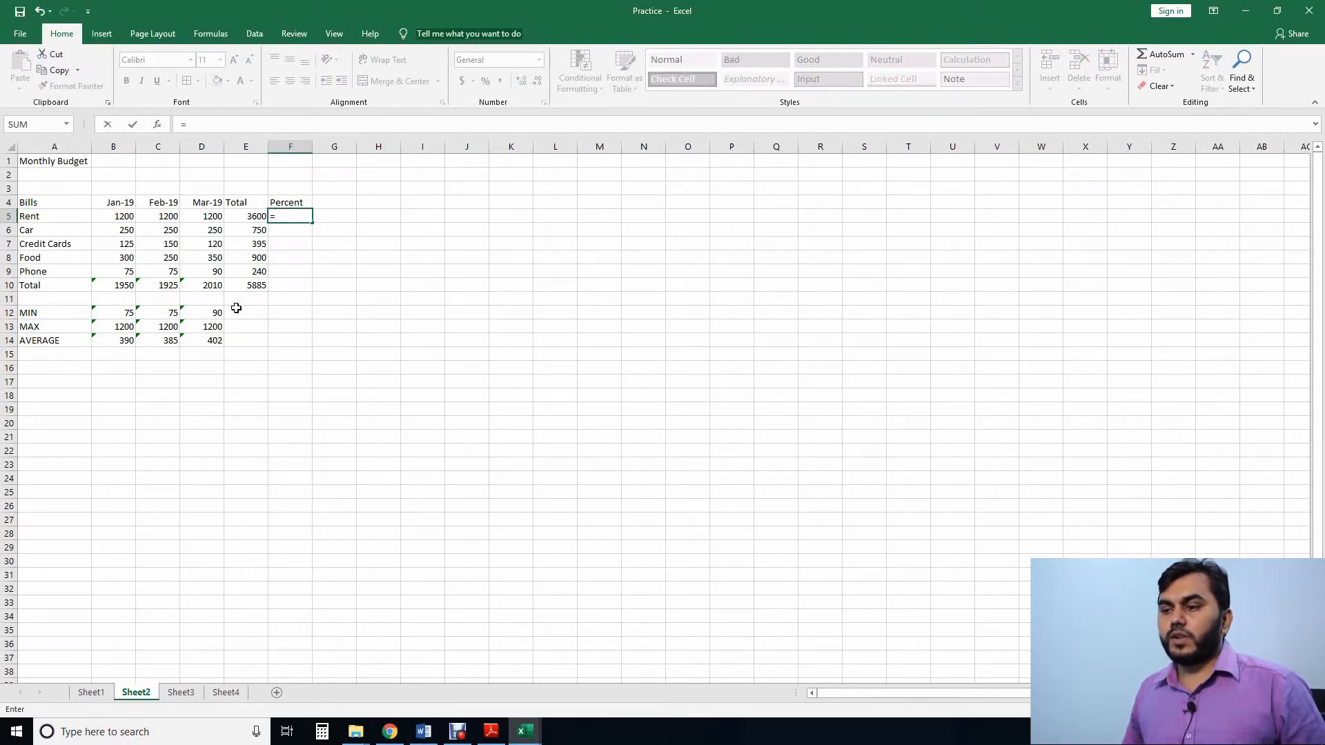
click(251, 219)
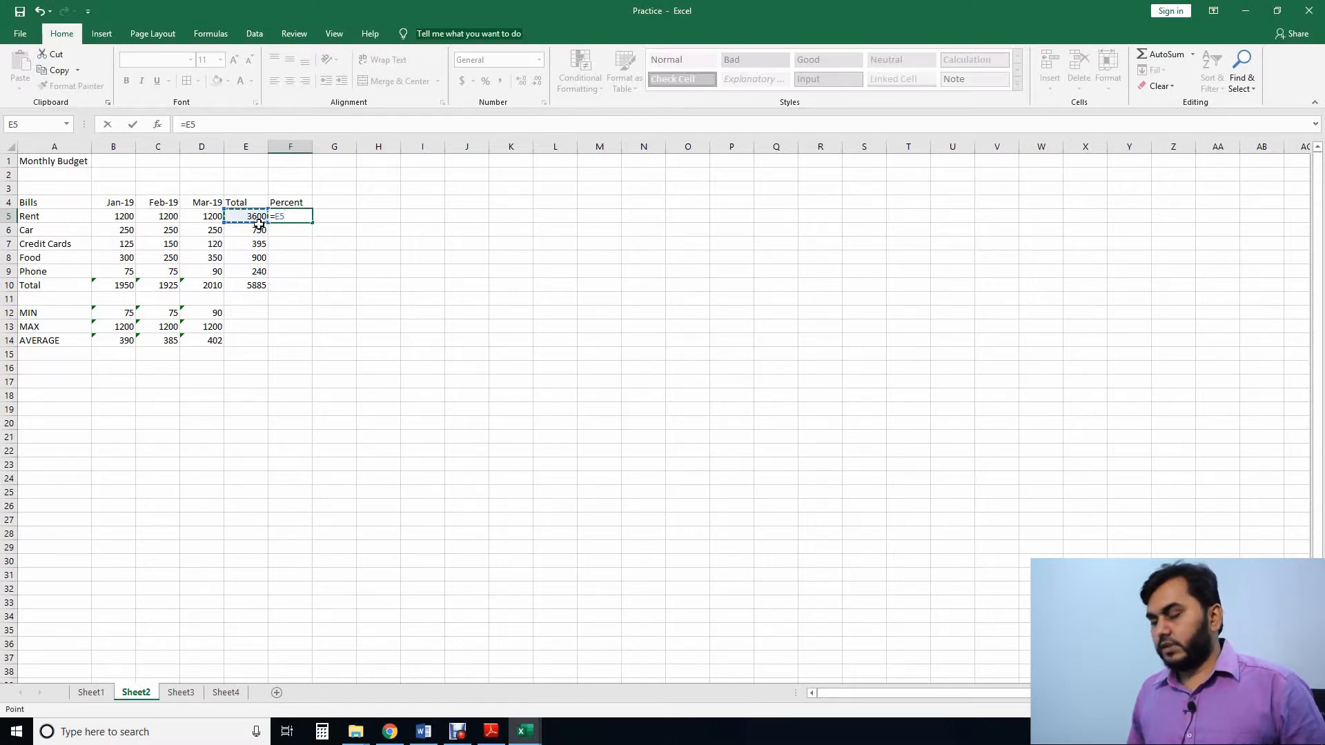
text(/)
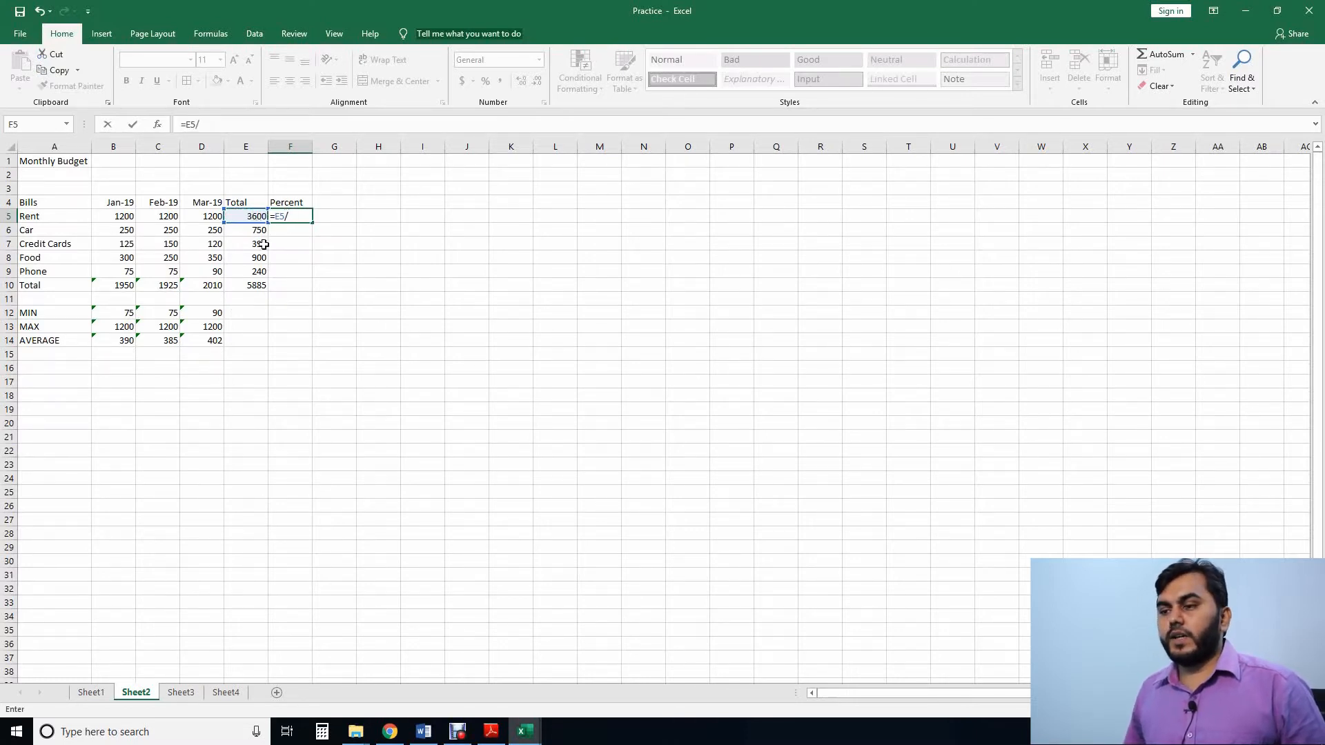
click(258, 287)
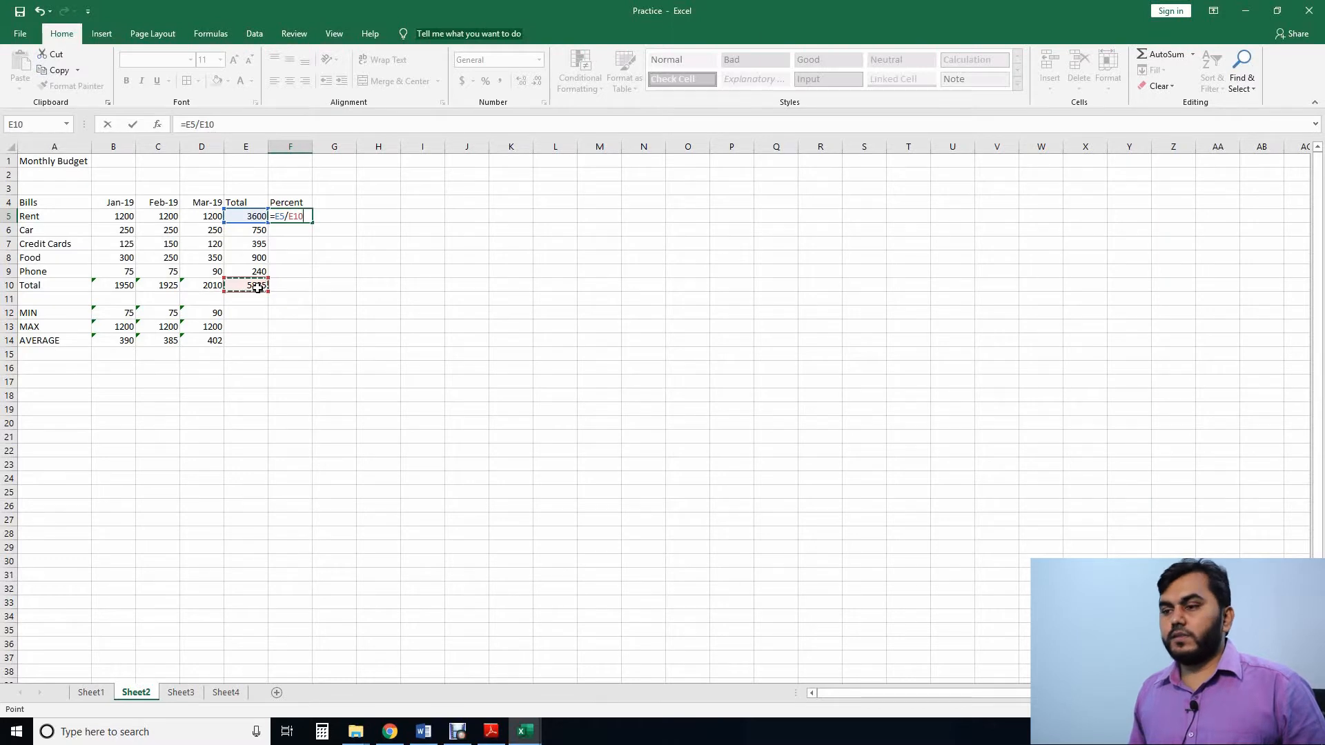
key(Return)
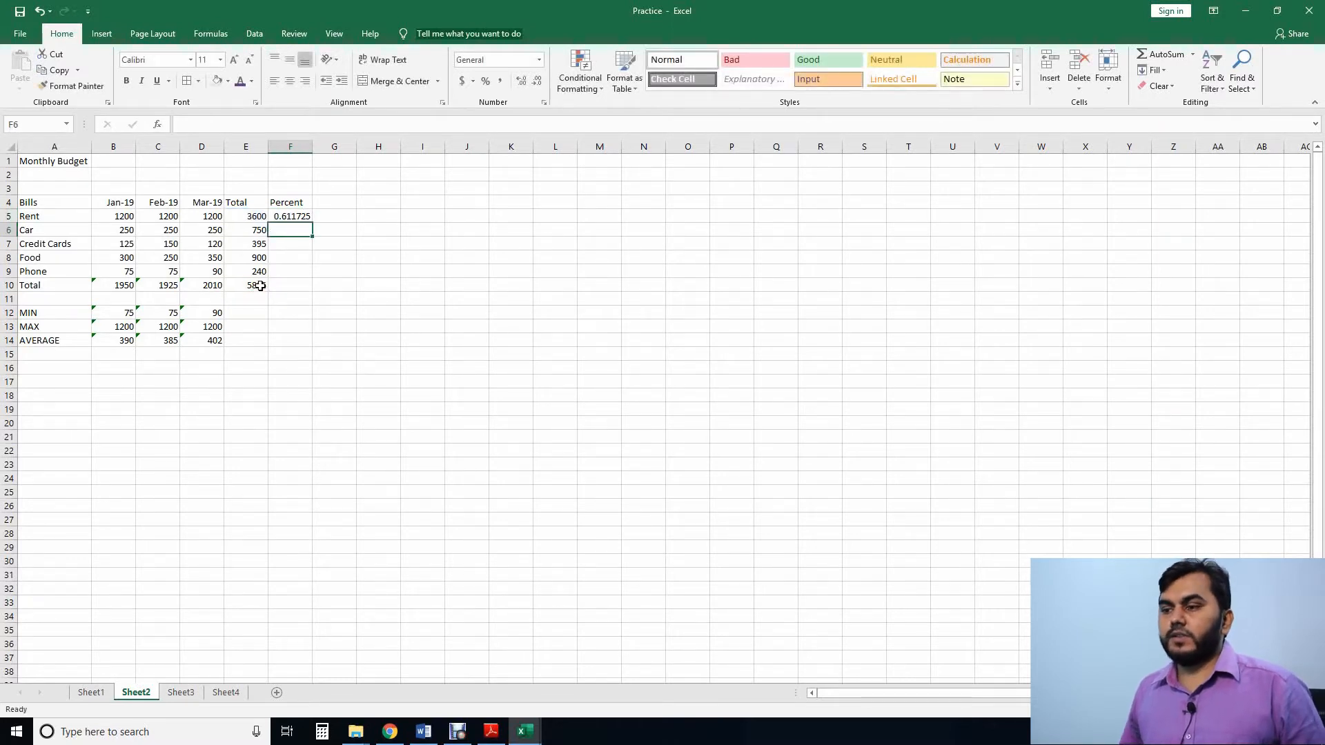
- Format the Rent share in F5 as a percentage and fill its formula down the Percent column through F9
click(301, 218)
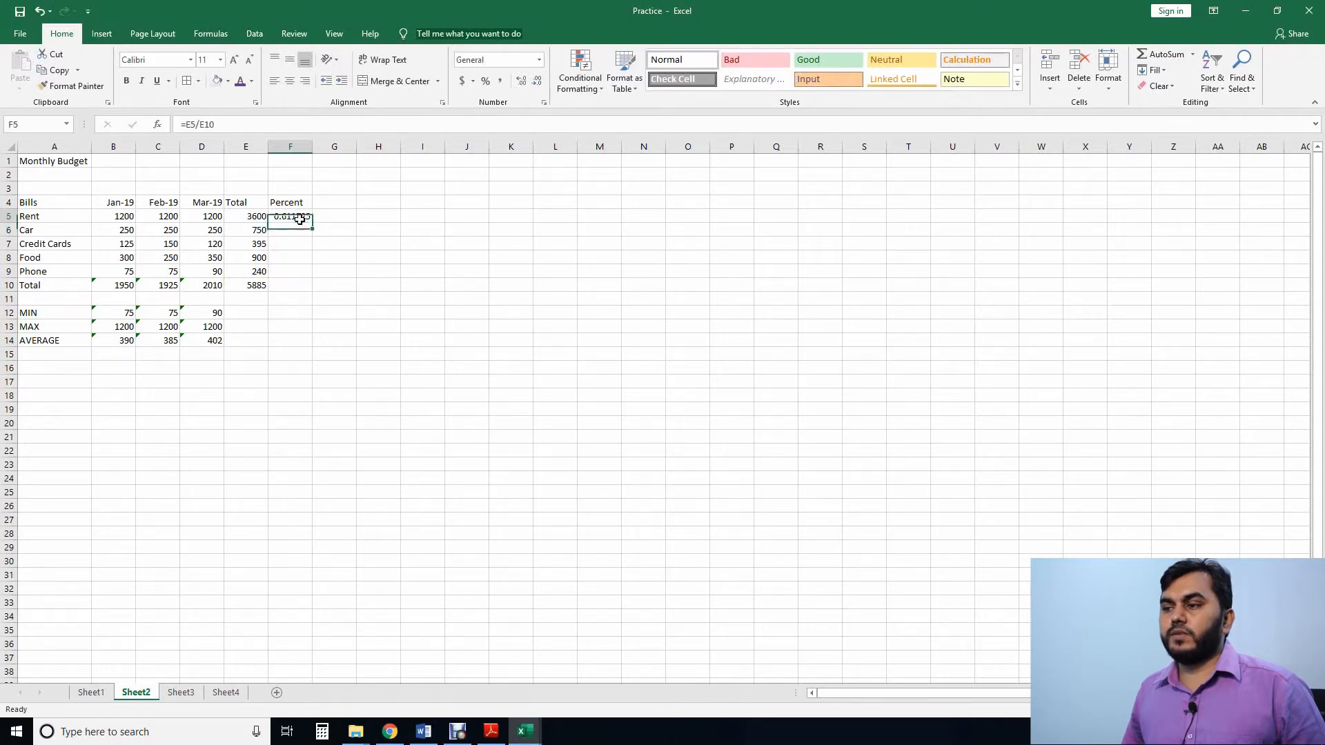
click(487, 82)
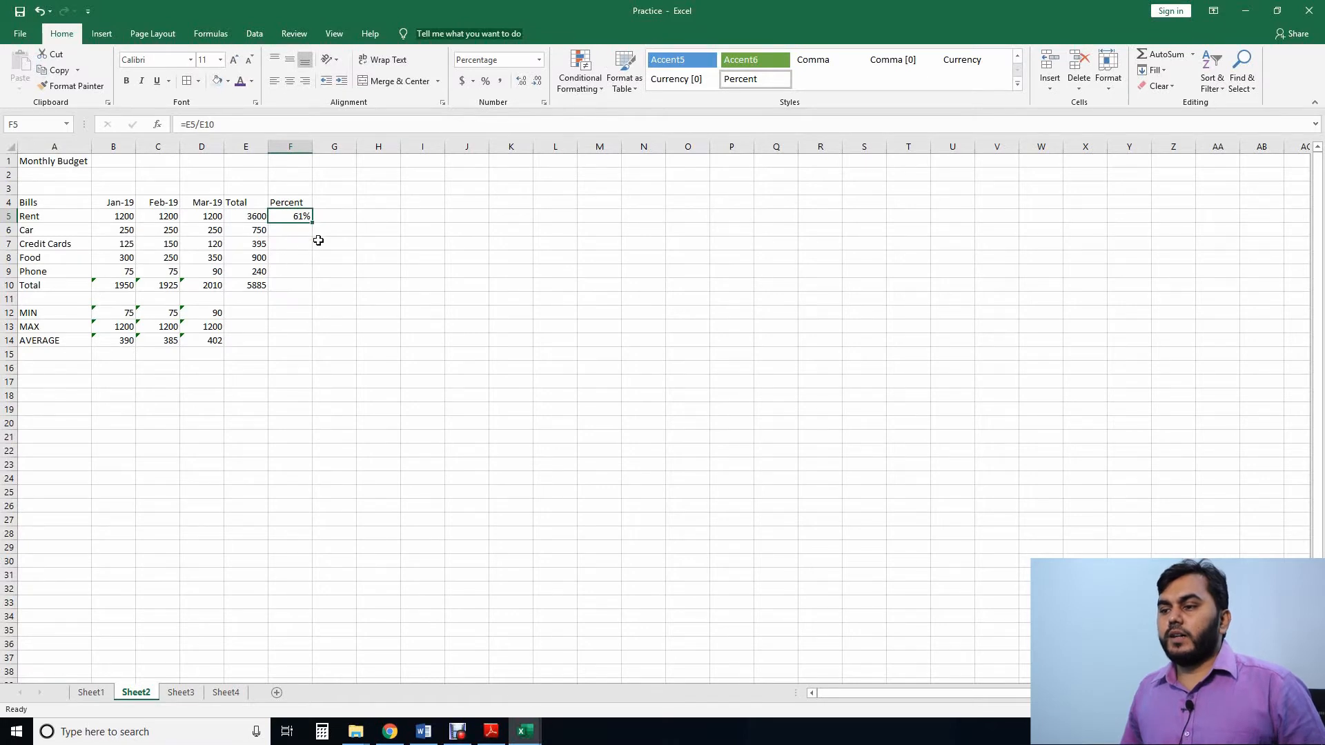
drag(311, 224, 312, 276)
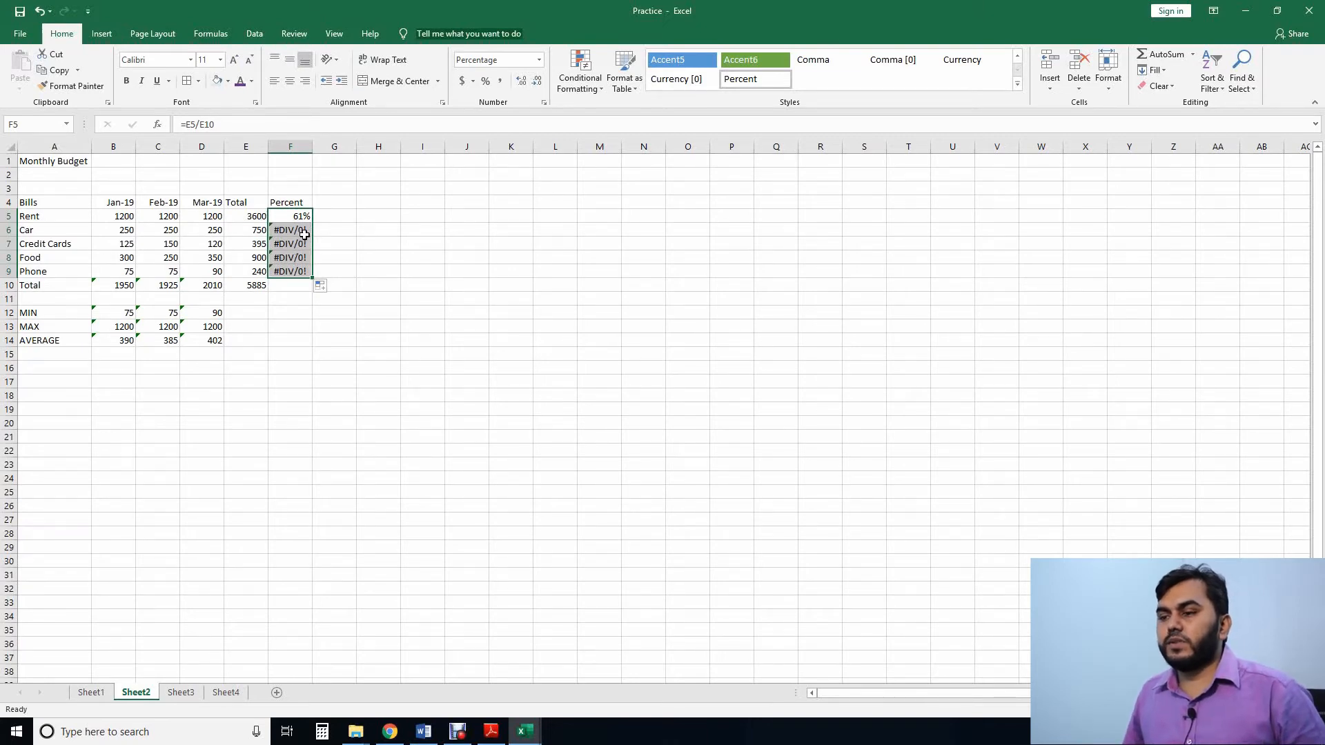
click(305, 235)
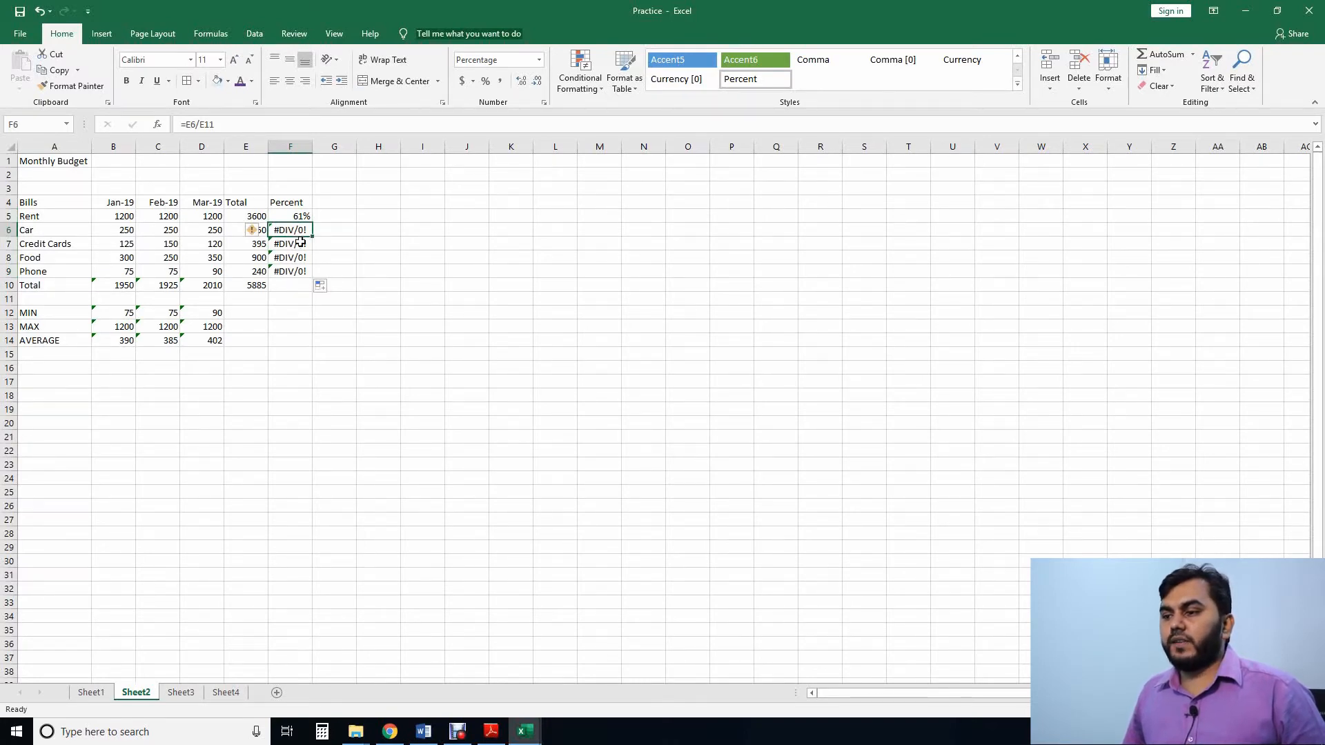
- Inspect which cells the Percent formulas for Rent in F5 and Car in F6 refer to
double_click(297, 216)
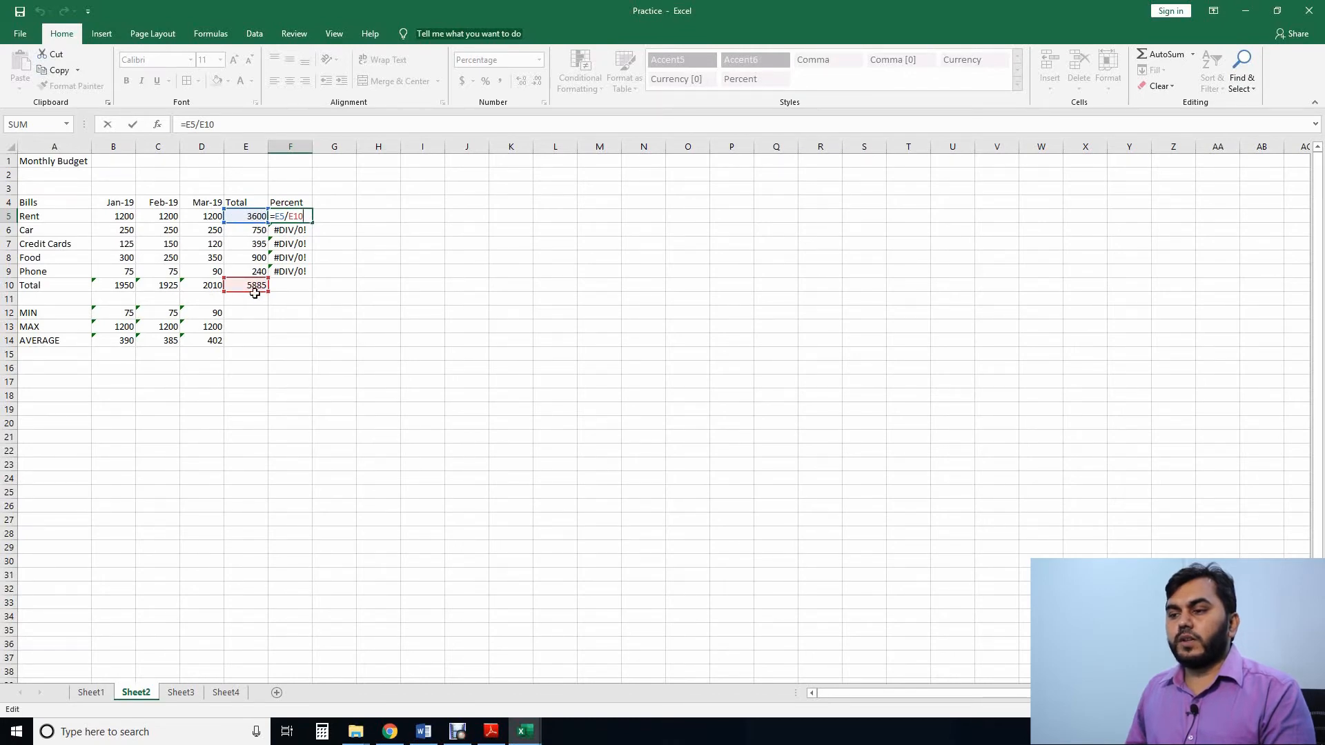
key(Return)
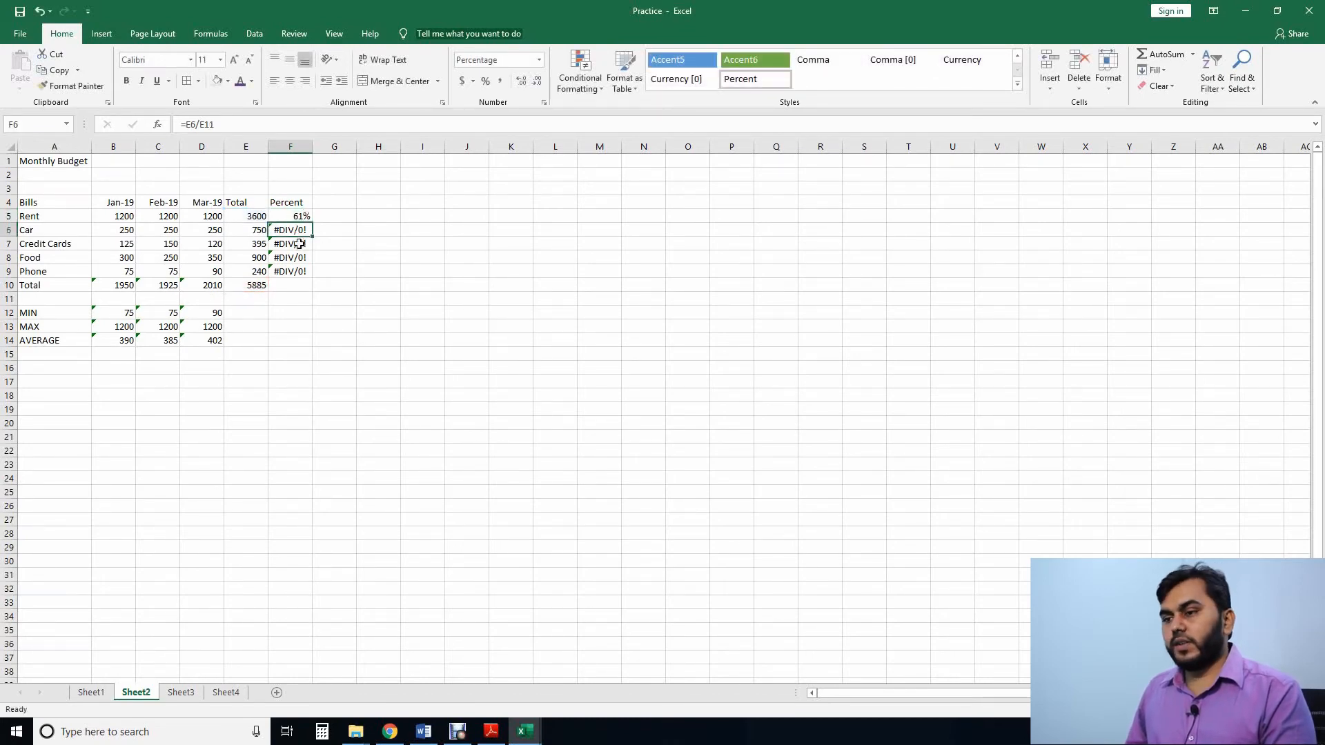
double_click(297, 233)
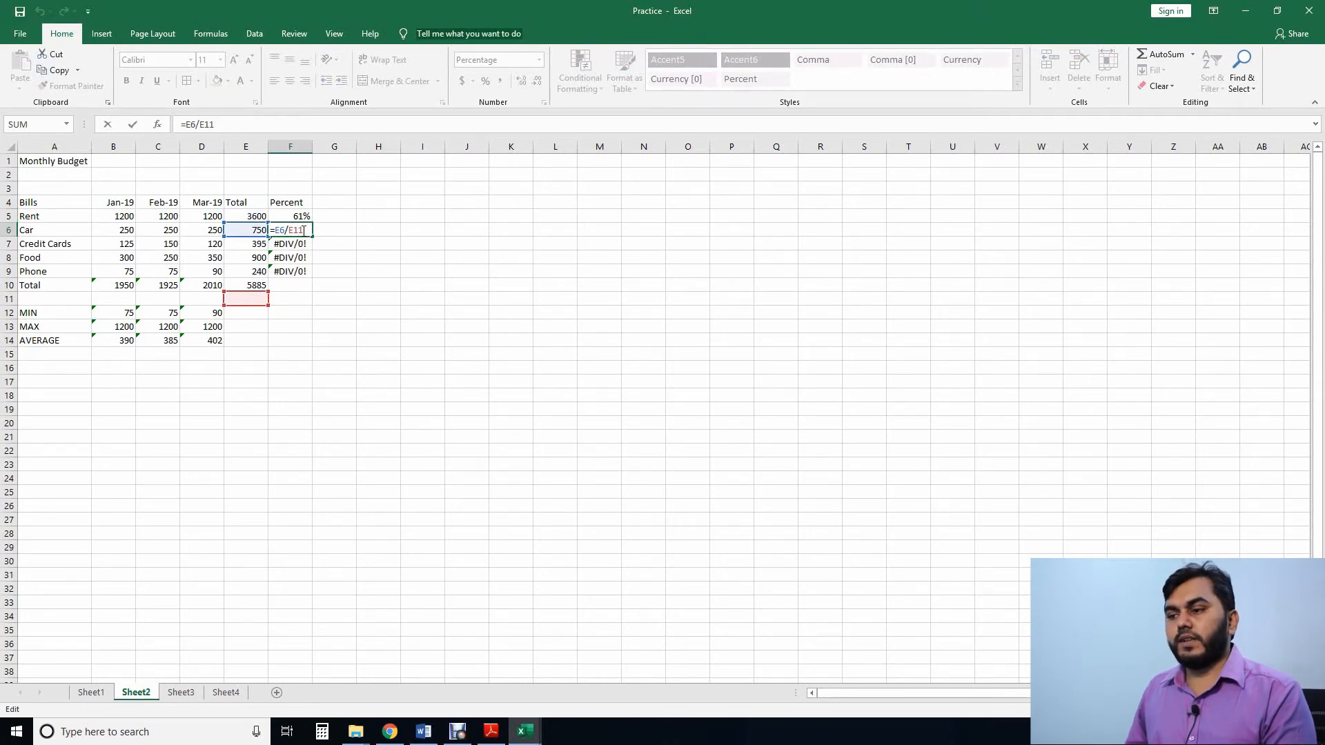
key(Return)
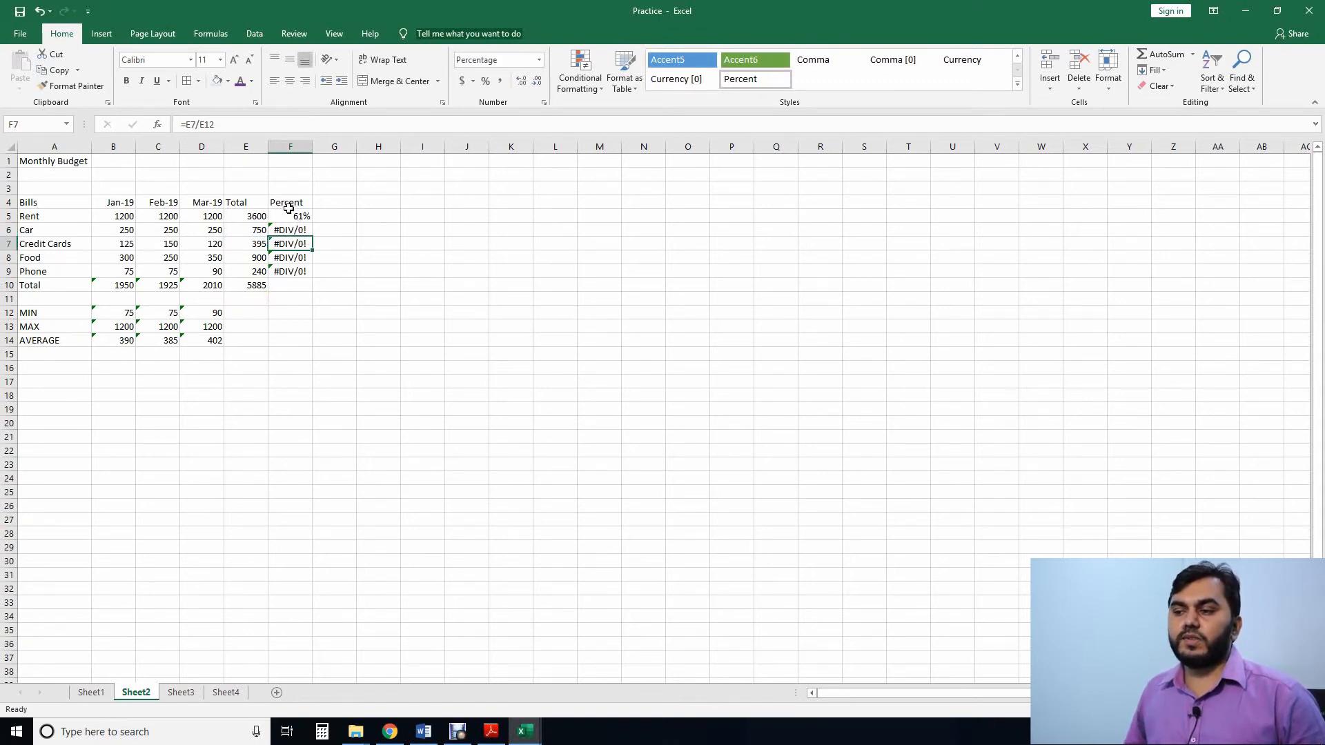
- Make the overall total reference absolute in Rent's percentage formula in F5, giving =E5/$E$10
click(299, 218)
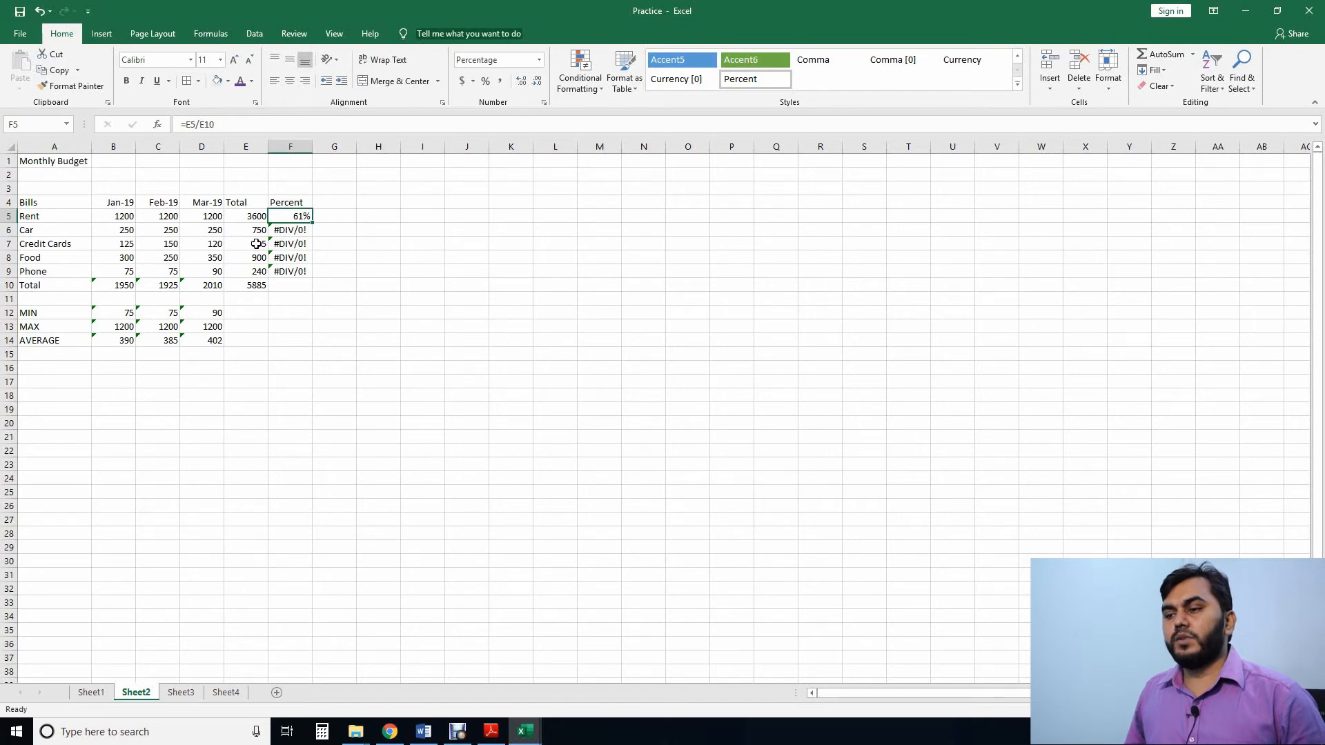
double_click(294, 216)
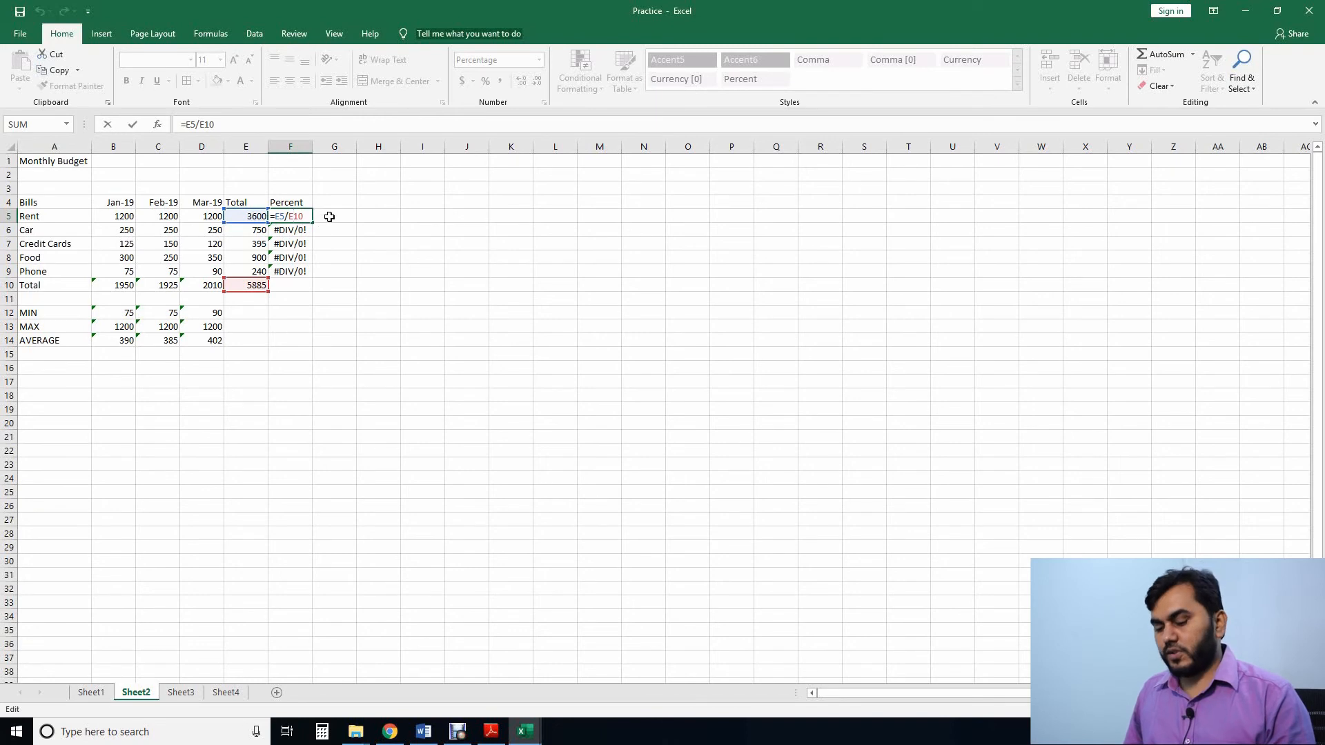
key(F4)
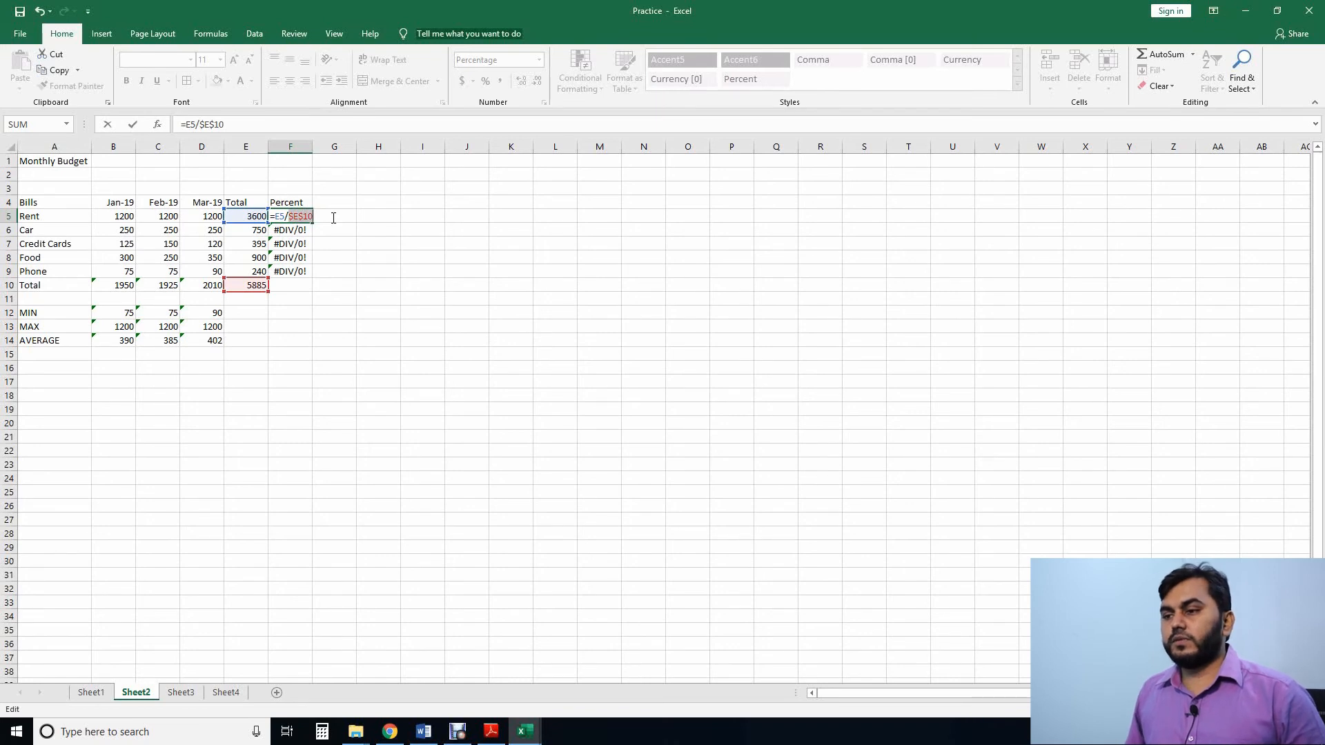
key(Return)
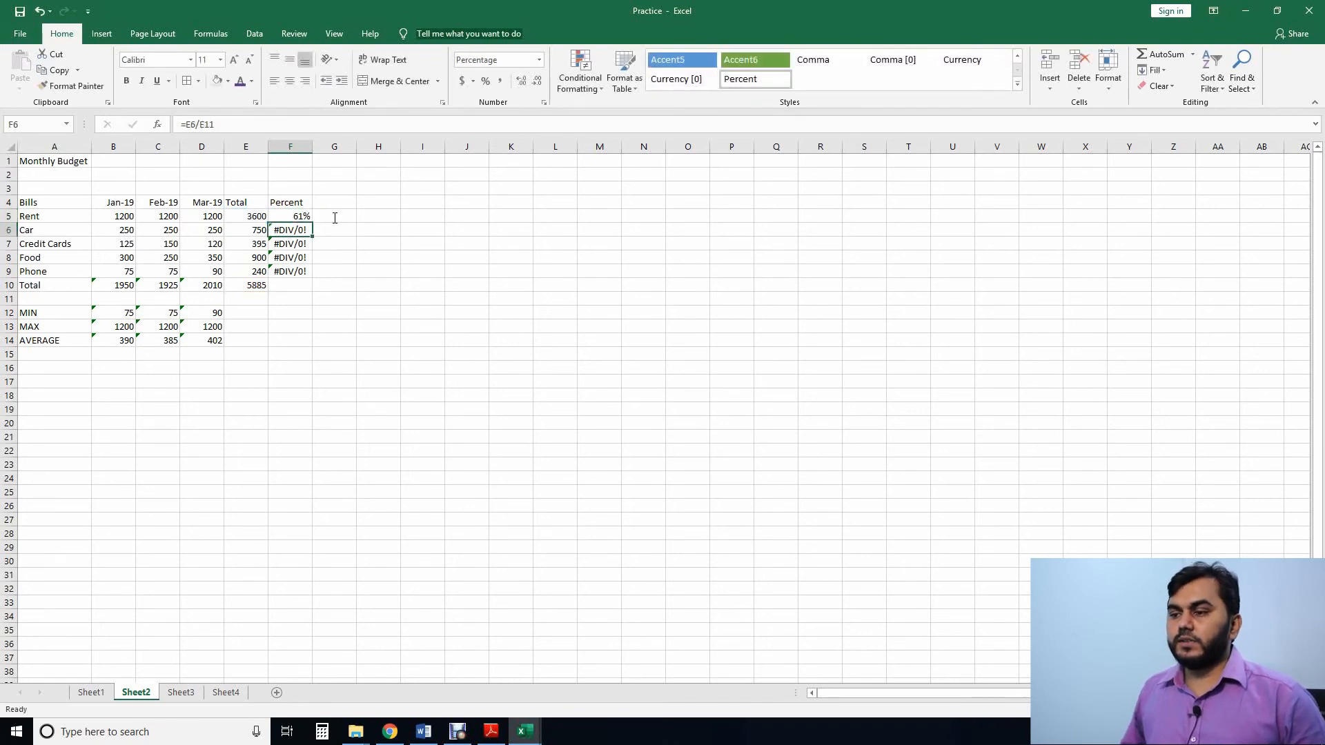
- Check the absolute reference in F5 and fill its formula down the Percent column through F9
double_click(280, 217)
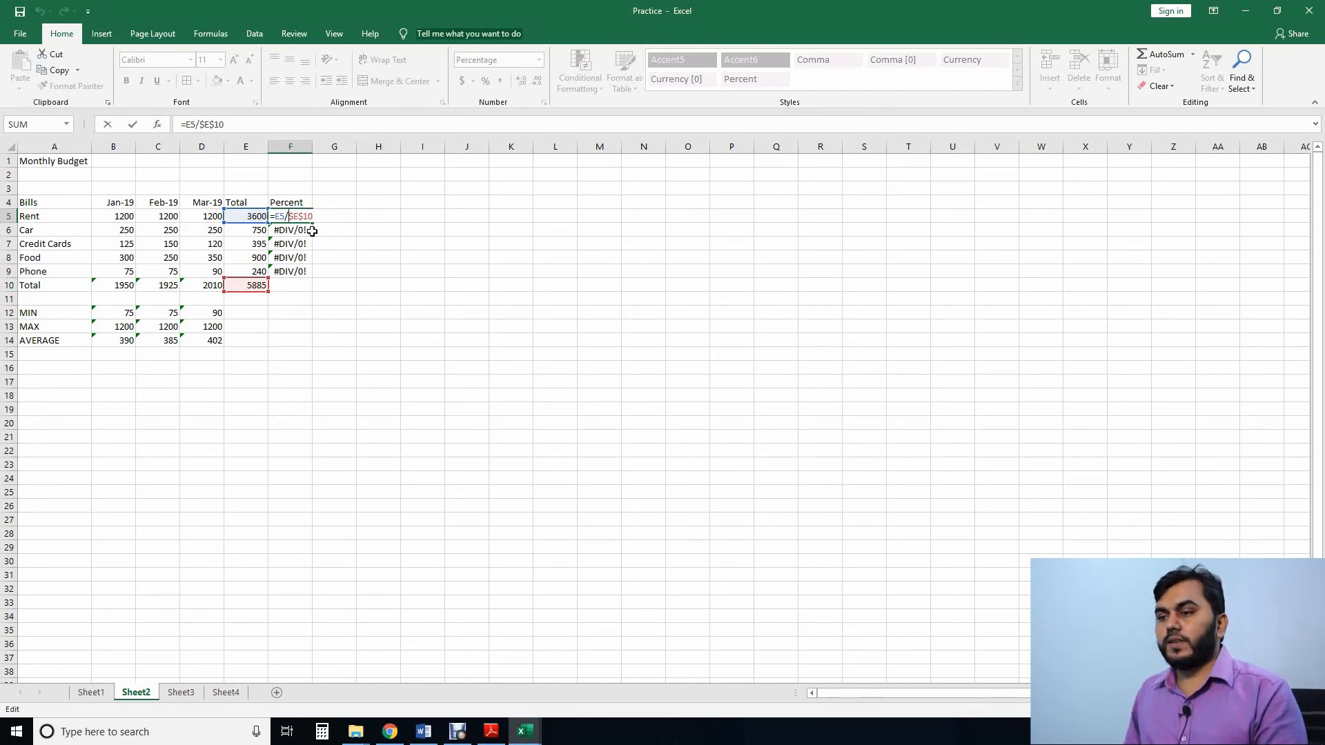
key(ctrl+Return)
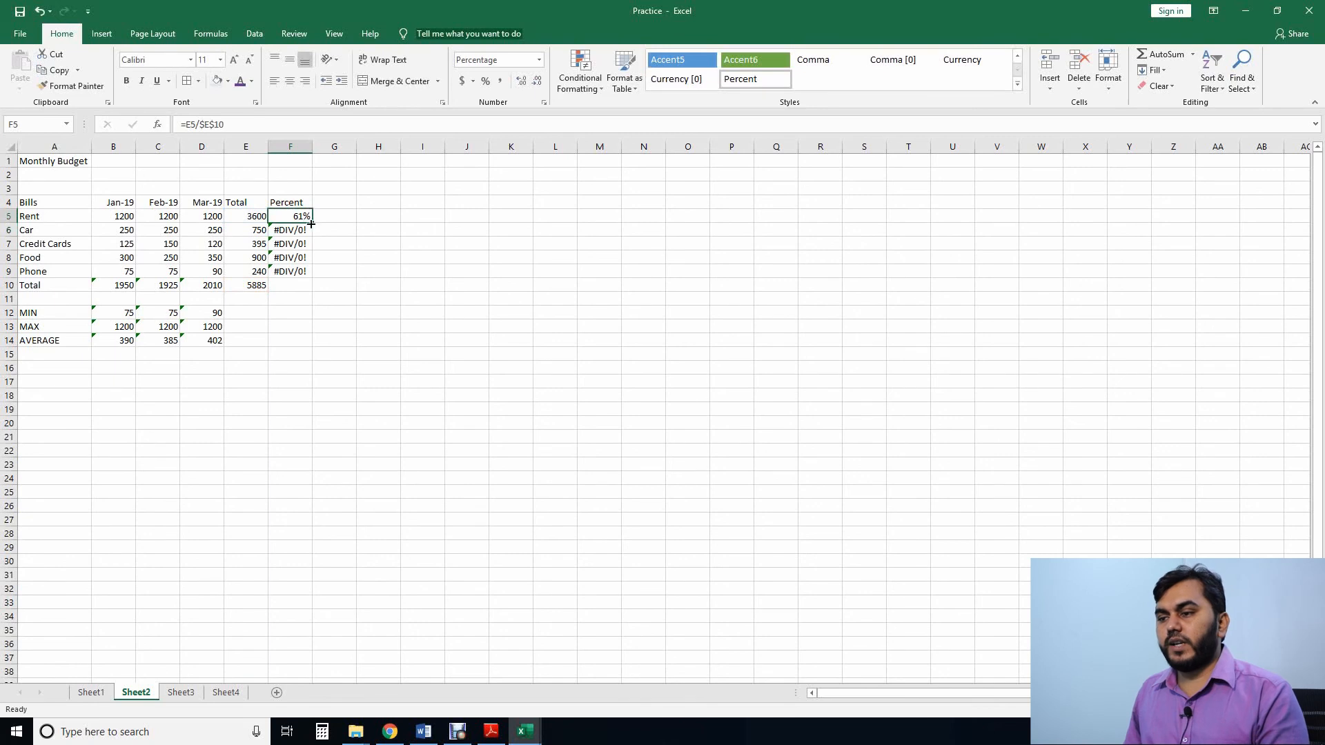
double_click(312, 224)
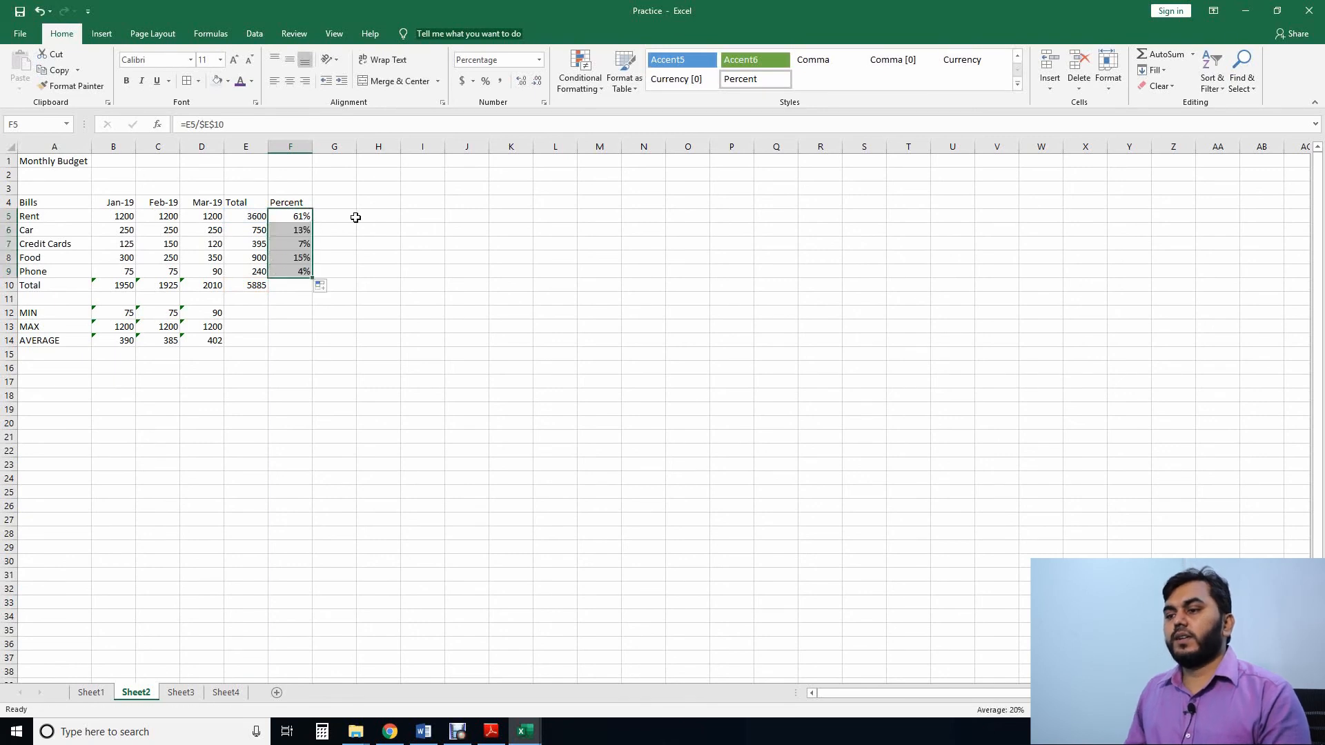